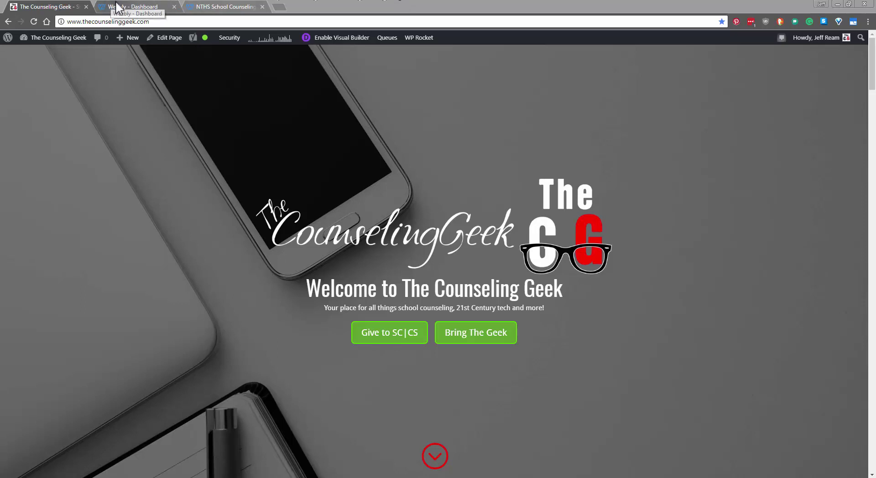
# Step: Switch to the live NTHS School Counseling site and scroll down to the yearly calendar and back
pyautogui.click(256, 6)
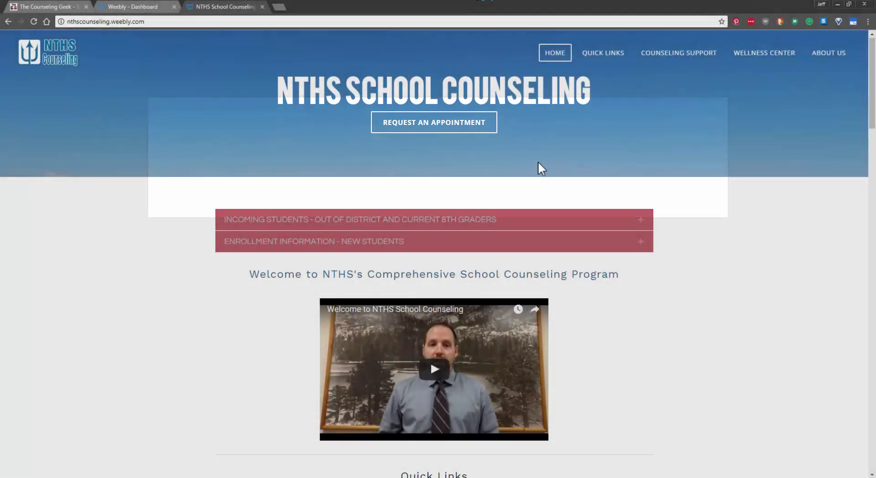
pyautogui.scroll(-1, 539, 162)
pyautogui.scroll(-10, 542, 169)
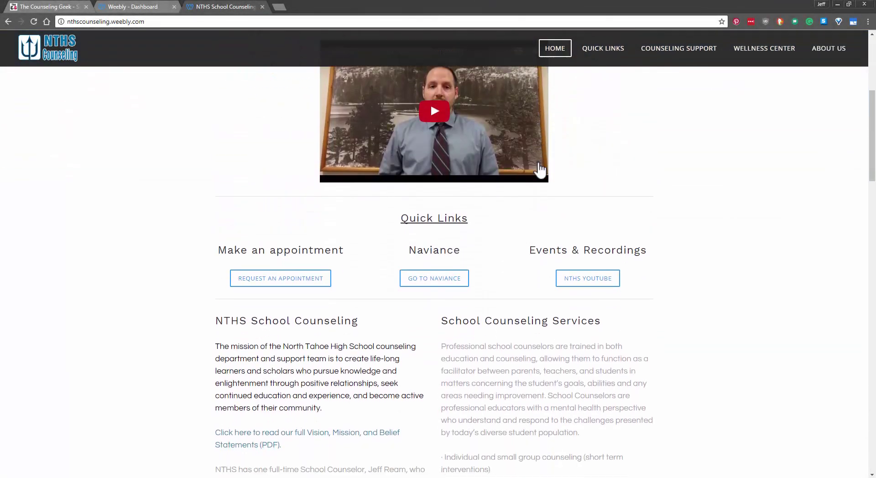
pyautogui.scroll(-15, 541, 169)
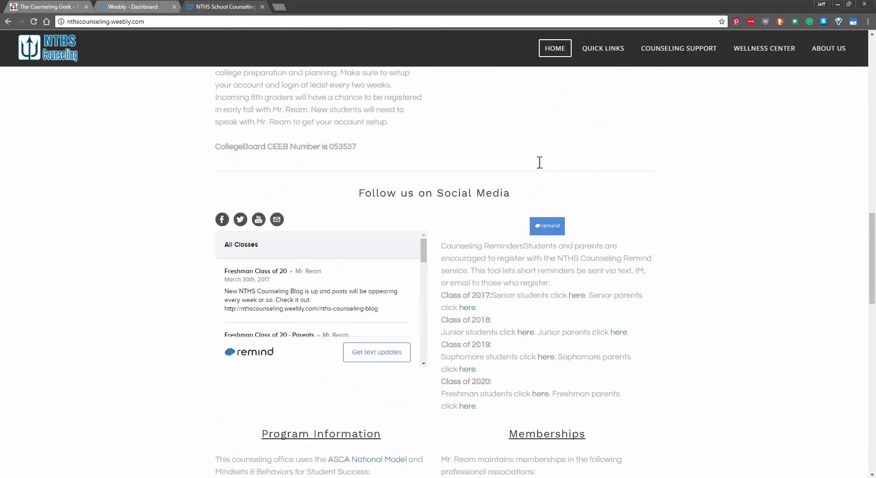
pyautogui.scroll(-8, 540, 171)
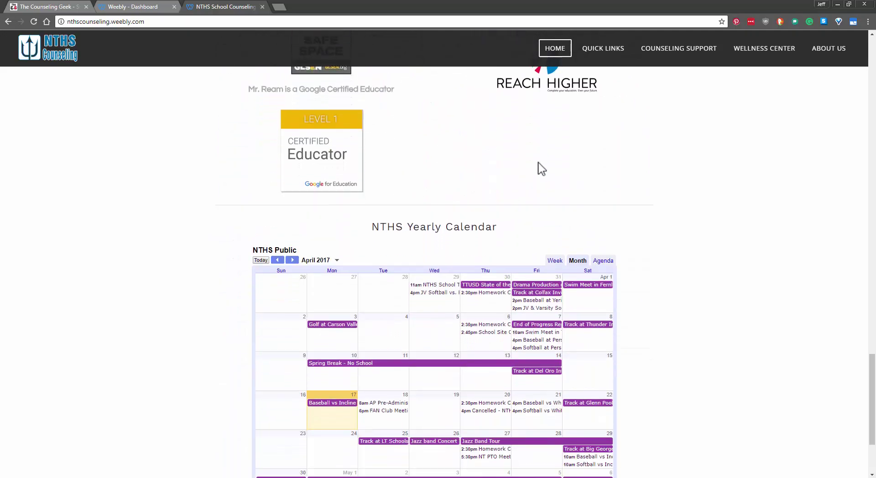
pyautogui.scroll(20, 540, 170)
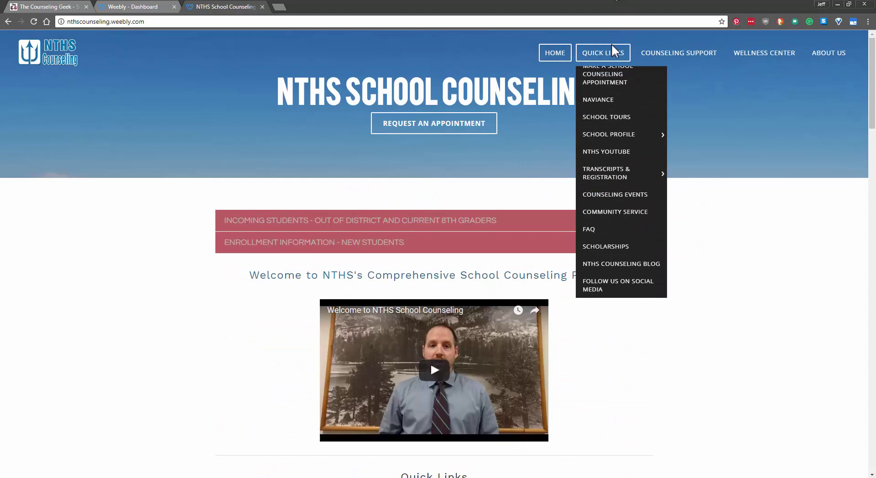
# Step: Open Counseling Support > Academic Counseling and scroll through its services and Individual Learning Plan section
pyautogui.moveTo(675, 55)
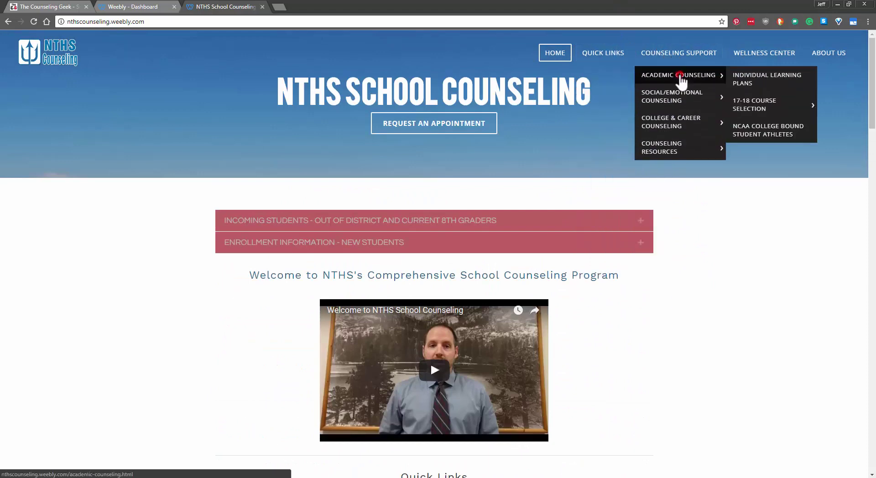
pyautogui.click(680, 77)
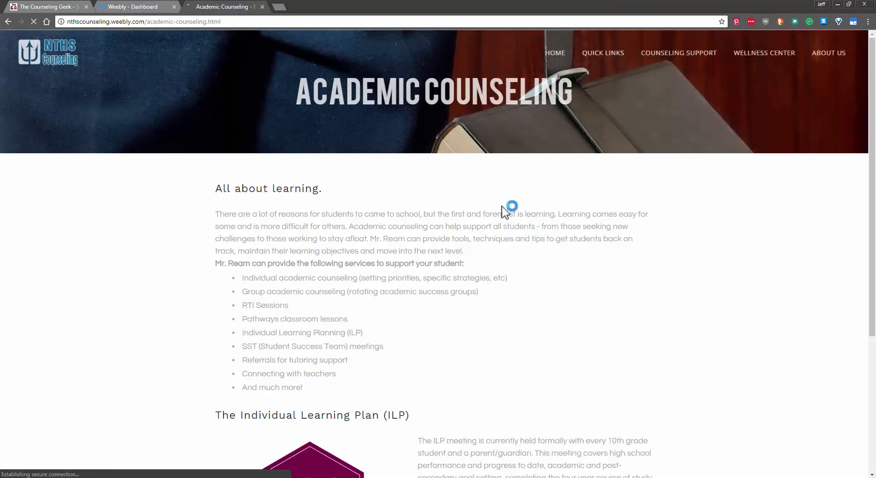
pyautogui.scroll(-4, 503, 205)
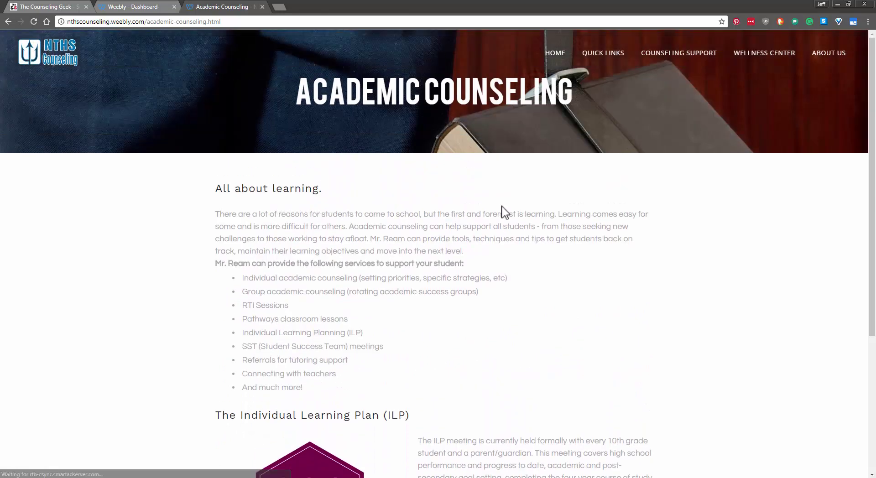
pyautogui.scroll(-1, 503, 206)
pyautogui.scroll(1, 685, 107)
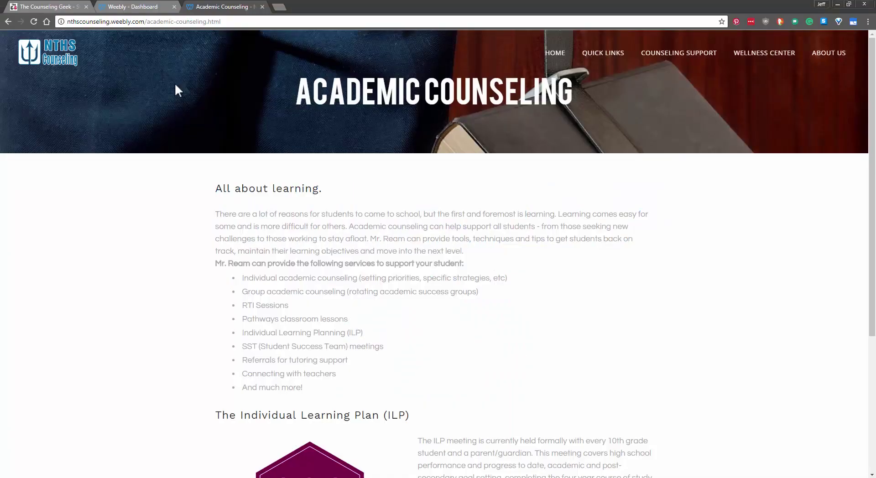
# Step: Switch to the Weebly Dashboard tab and briefly view the My Sites list before dismissing it
pyautogui.click(145, 7)
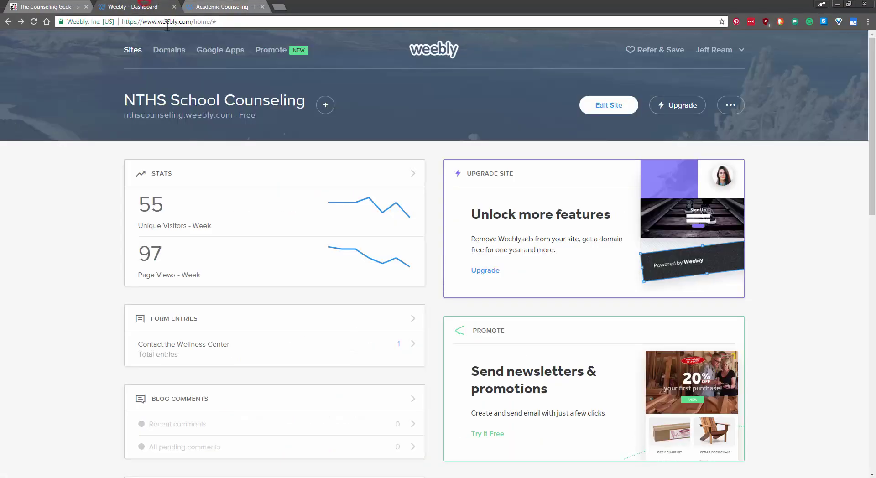
pyautogui.click(328, 108)
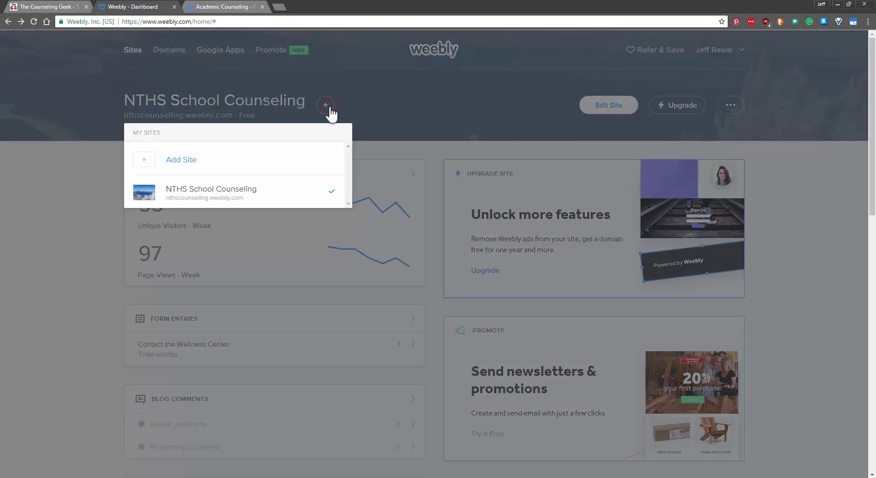
pyautogui.click(416, 102)
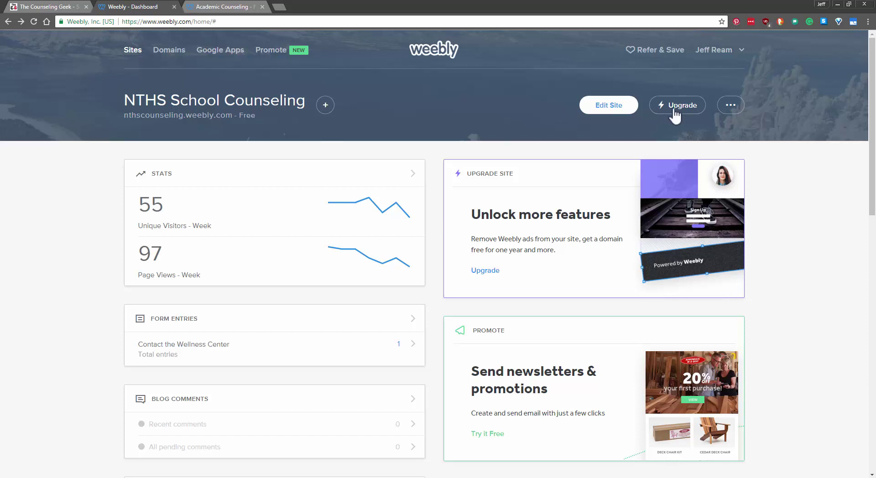
# Step: Launch the NTHS School Counseling home page in the editor with Edit Site
pyautogui.click(624, 109)
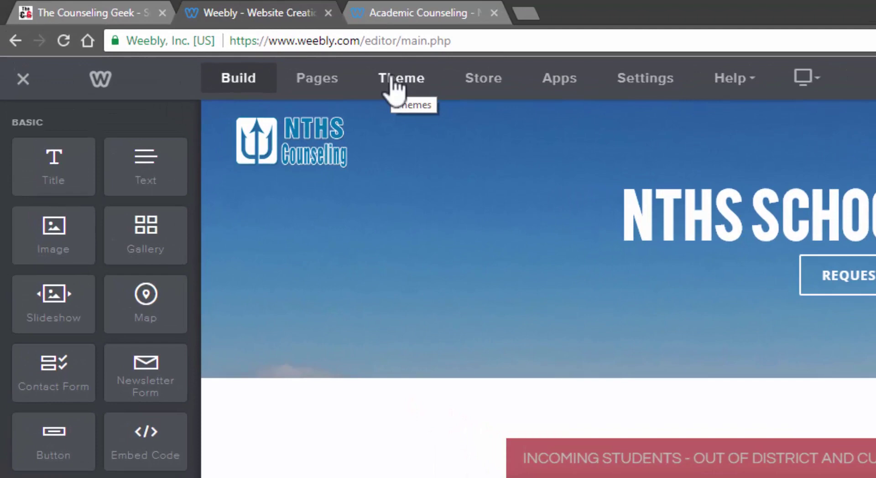
# Step: Open Theme > Change Theme and scroll through the theme gallery
pyautogui.click(394, 78)
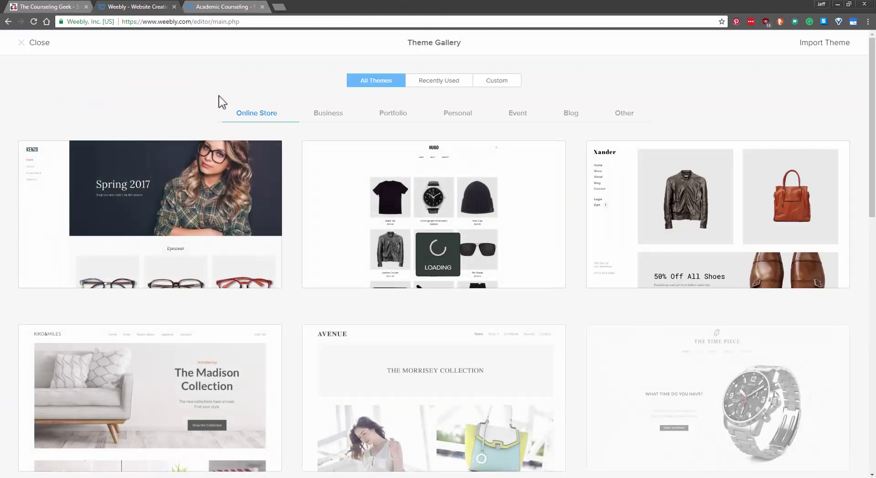
pyautogui.scroll(-13, 363, 139)
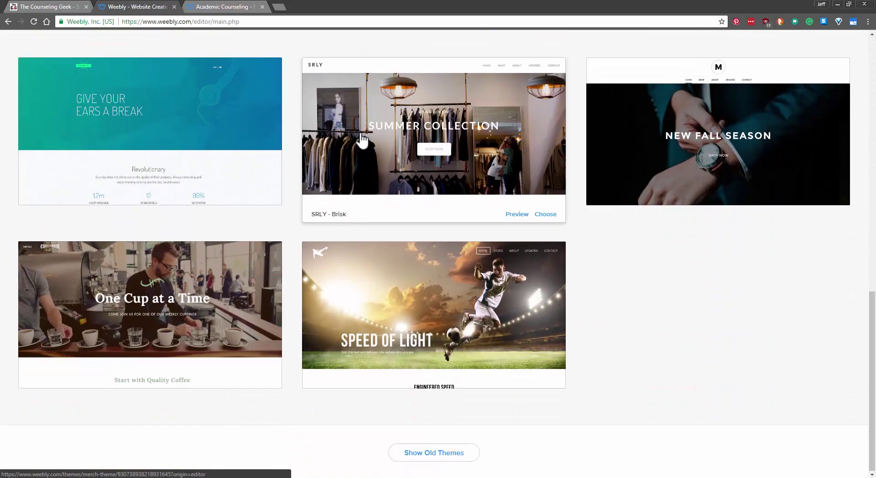
pyautogui.scroll(13, 364, 138)
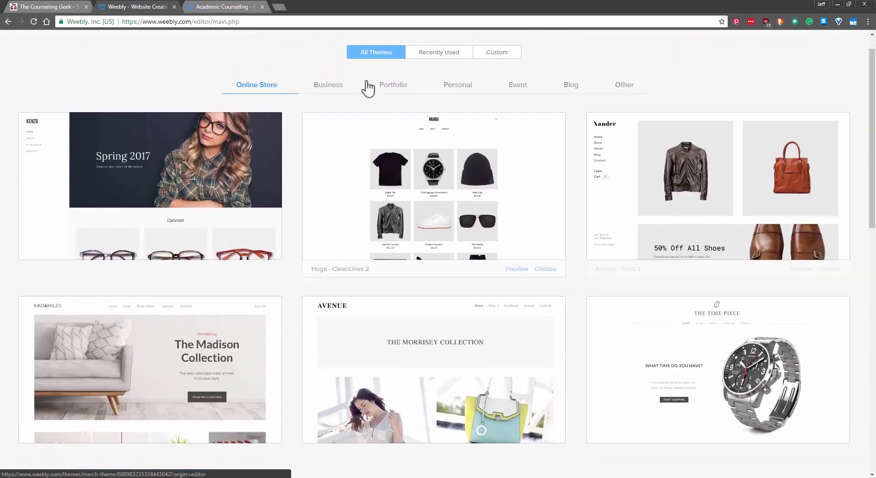
pyautogui.scroll(-5, 236, 210)
pyautogui.scroll(6, 236, 210)
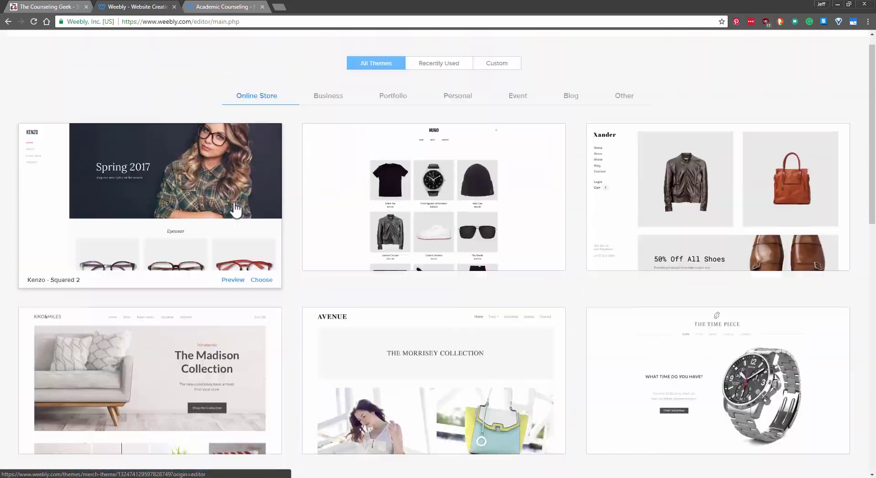
# Step: Filter the gallery by Portfolio and Event themes, ending on Recently Used
pyautogui.click(401, 114)
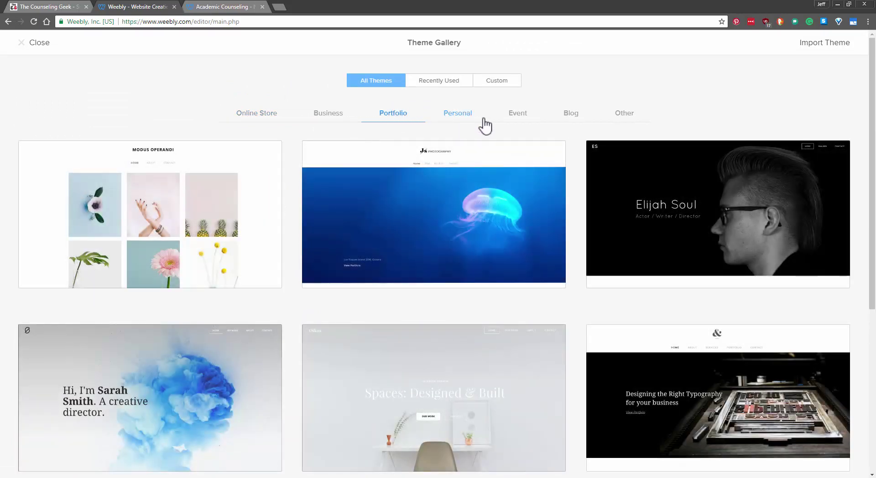
pyautogui.click(519, 119)
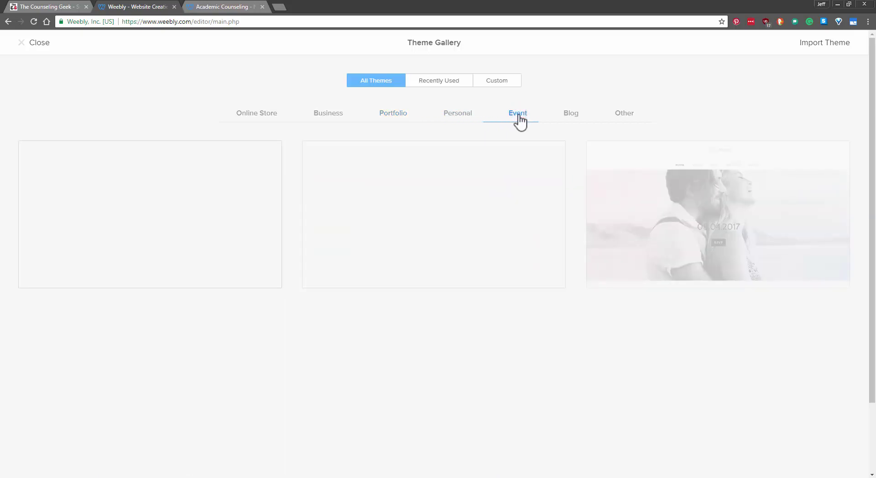
pyautogui.scroll(-2, 306, 187)
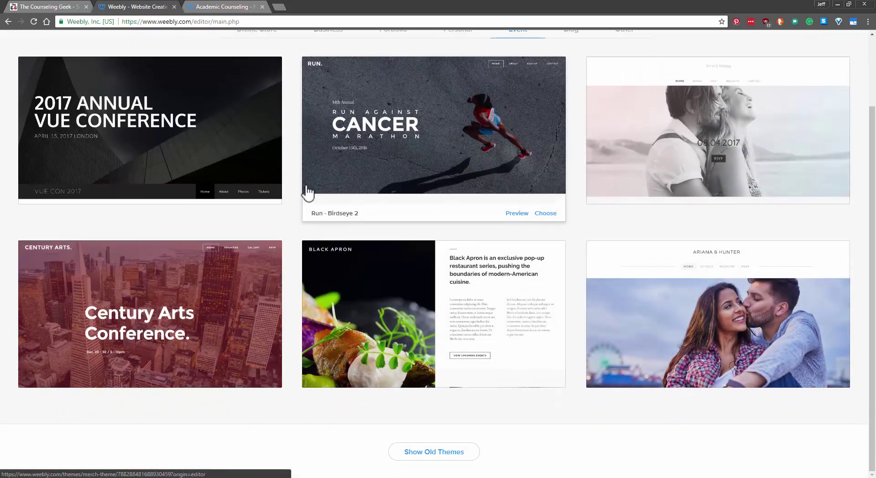
pyautogui.scroll(2, 308, 190)
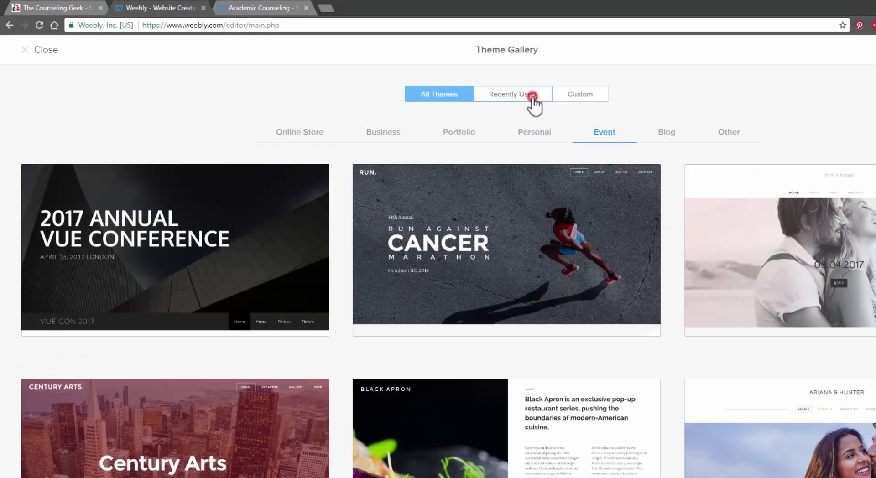
pyautogui.click(446, 81)
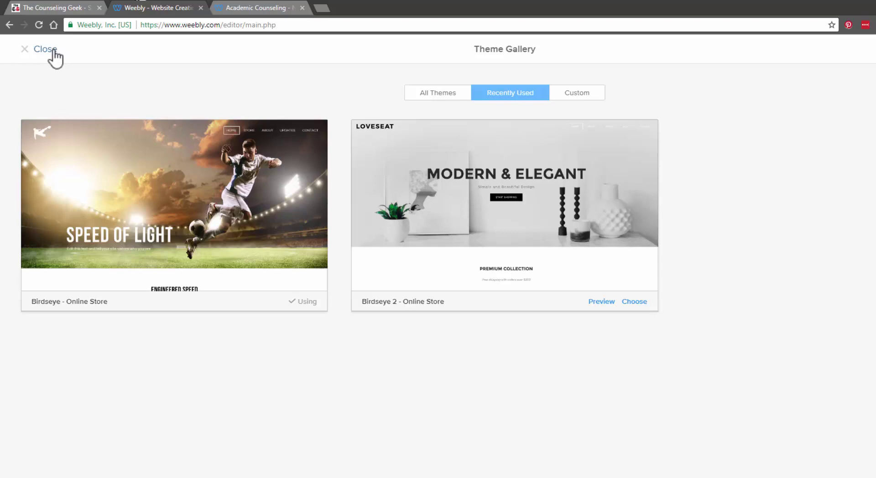
# Step: Close the Theme Gallery to get back to the editor's theme options
pyautogui.click(67, 62)
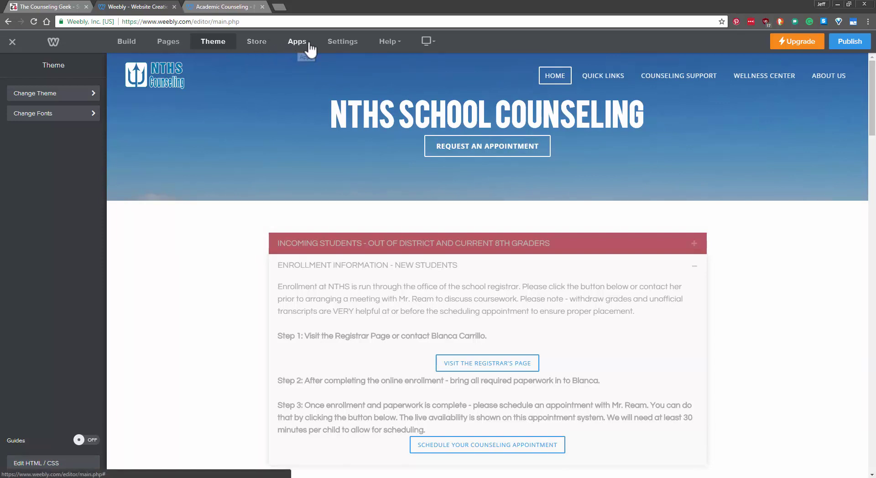
# Step: Look through the site's Settings > General options, then return to Build mode
pyautogui.click(342, 40)
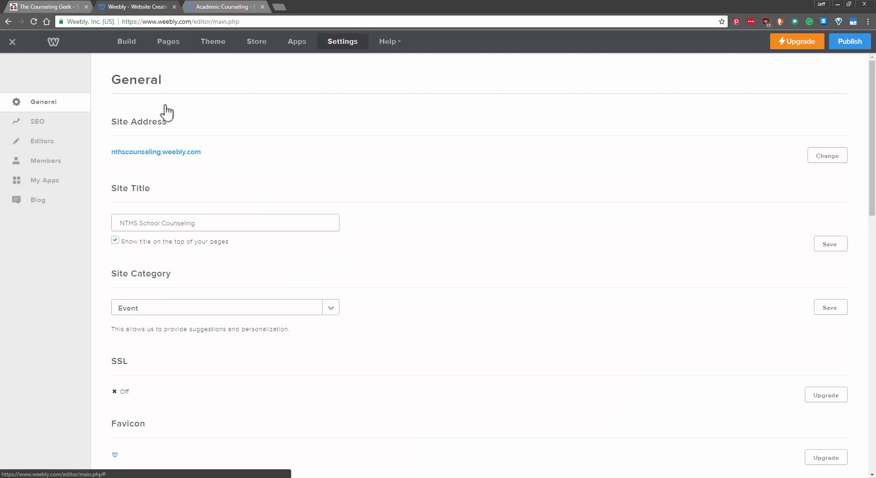
pyautogui.scroll(-3, 108, 150)
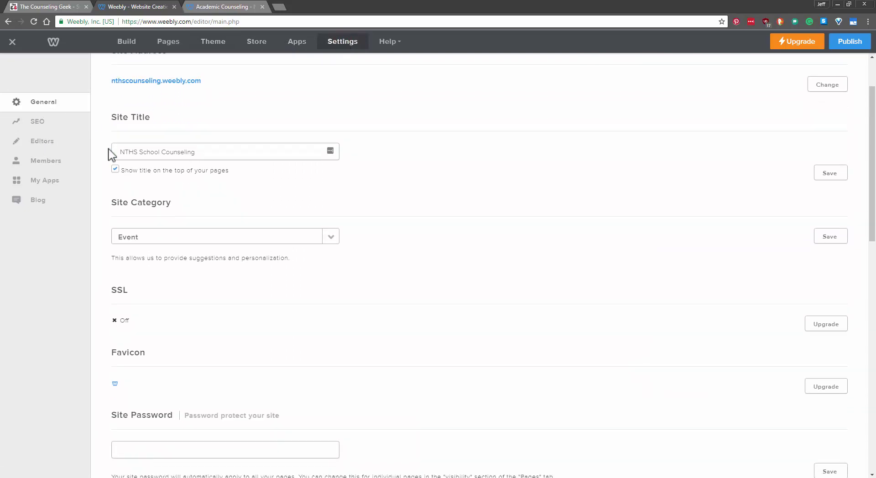
pyautogui.scroll(-1, 152, 174)
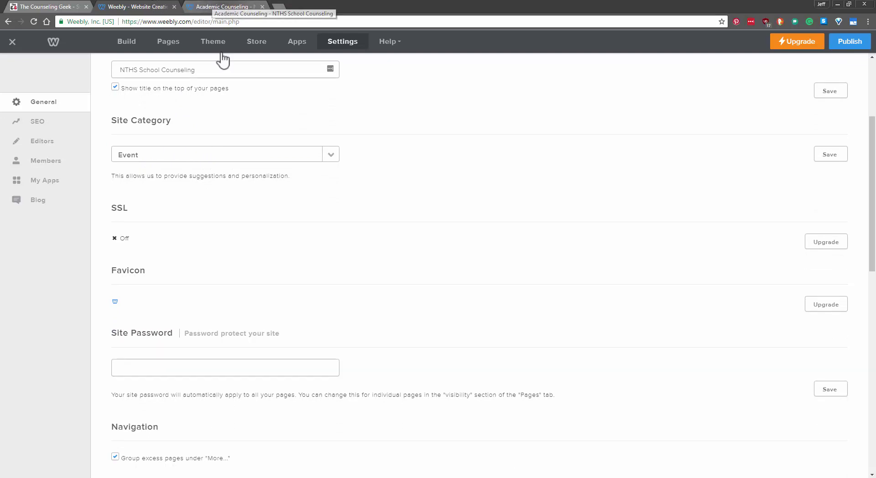
pyautogui.scroll(-1, 221, 101)
pyautogui.scroll(-1, 221, 101)
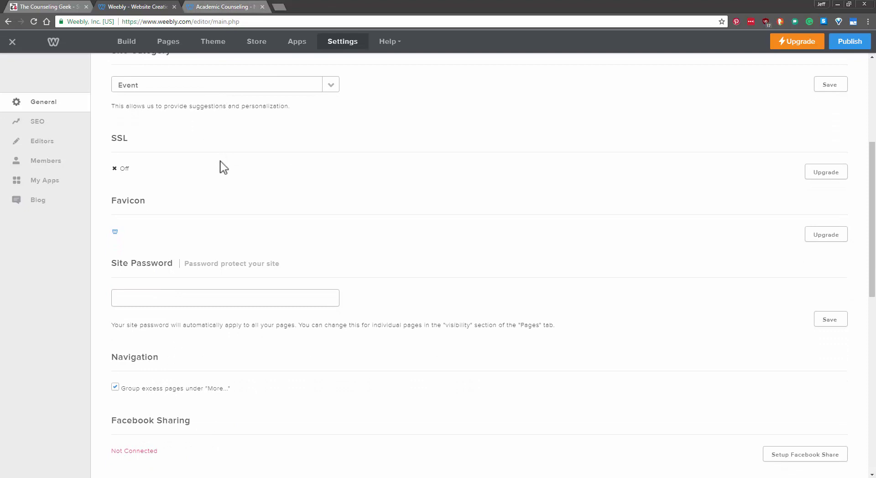
pyautogui.scroll(-1, 221, 163)
pyautogui.scroll(-2, 153, 185)
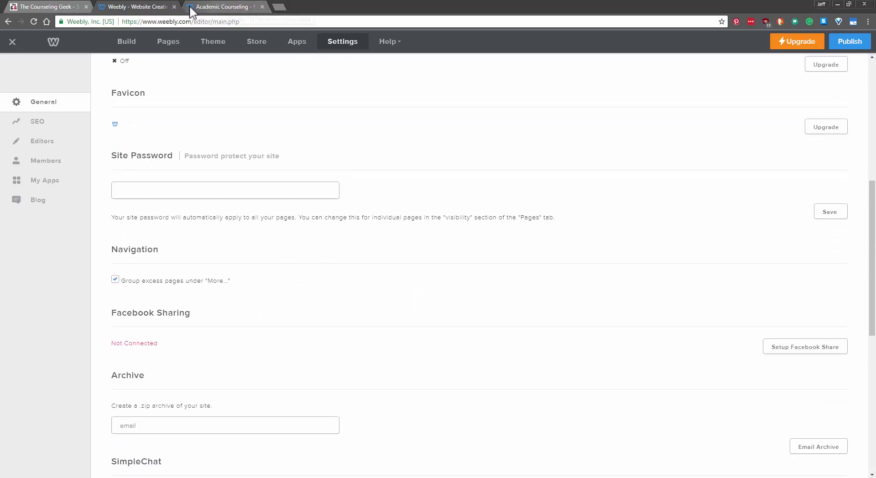
pyautogui.scroll(-2, 178, 61)
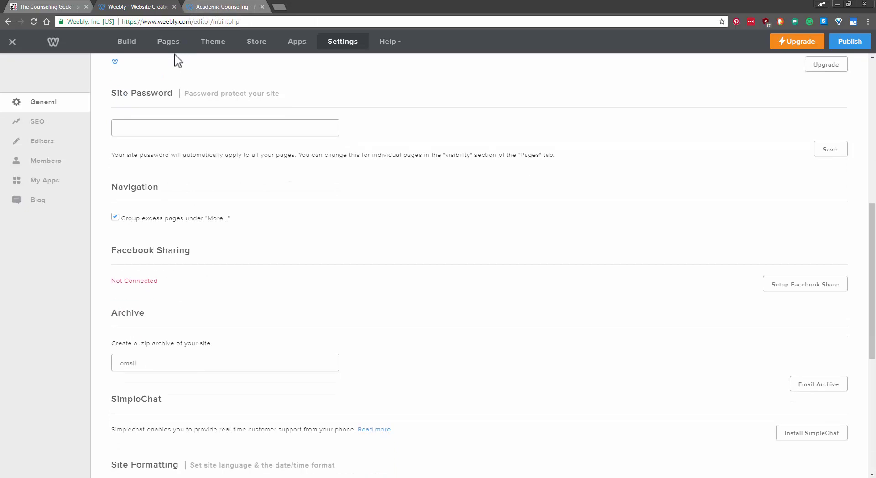
pyautogui.scroll(-2, 170, 93)
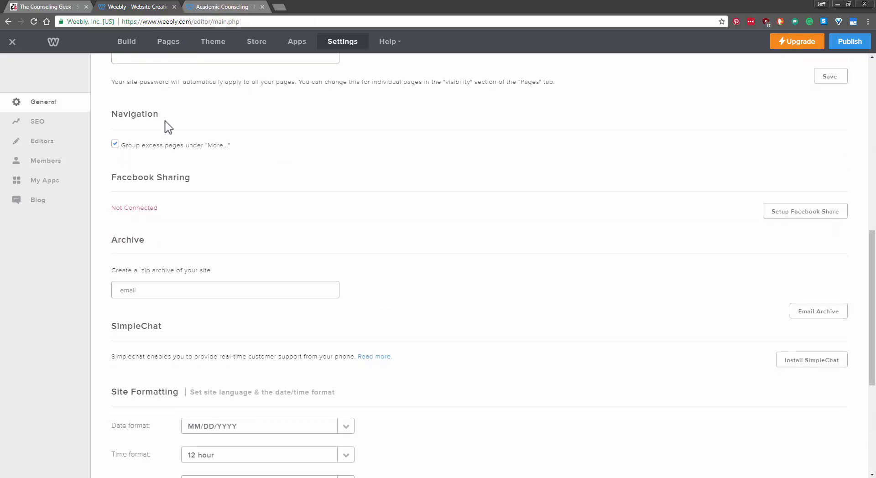
pyautogui.scroll(4, 166, 125)
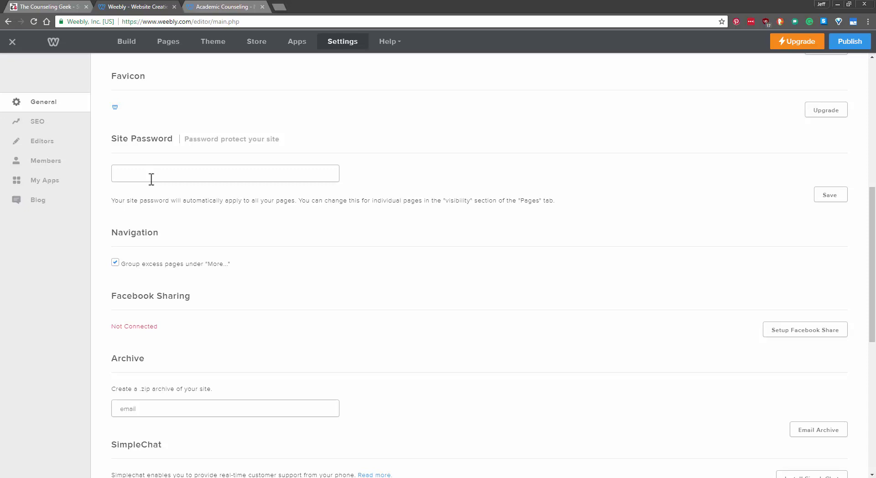
pyautogui.scroll(-3, 151, 179)
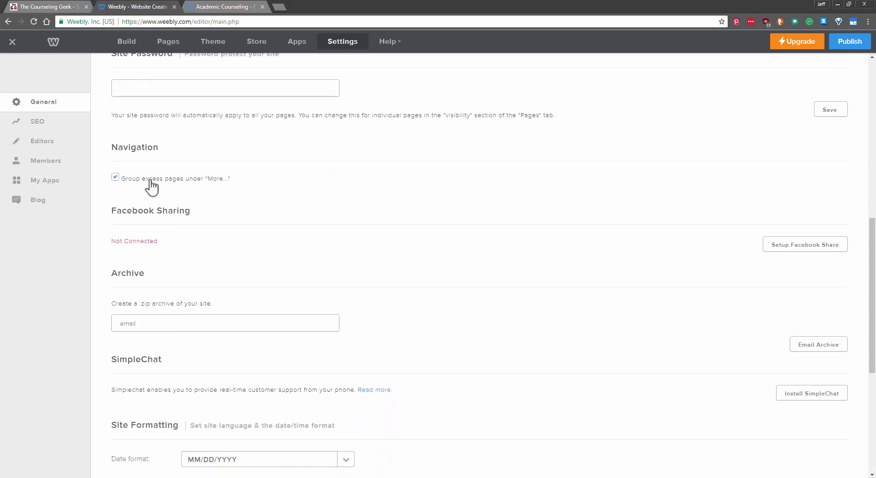
pyautogui.scroll(-4, 185, 205)
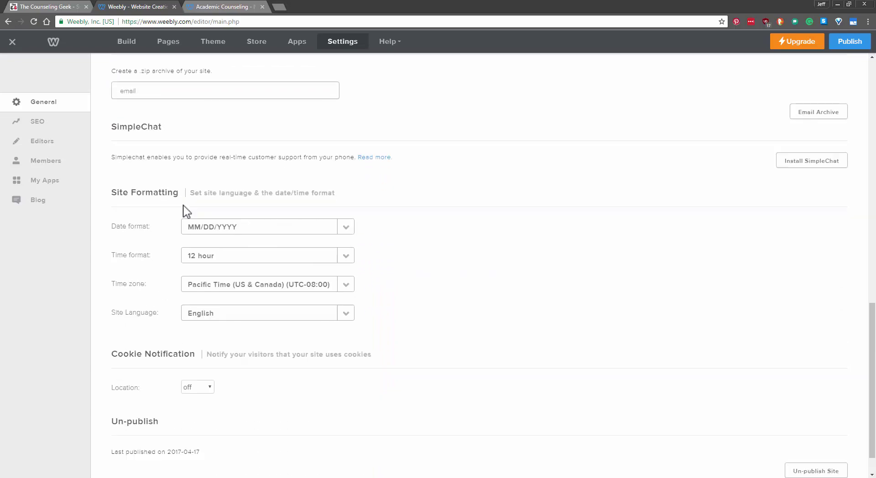
pyautogui.scroll(6, 327, 295)
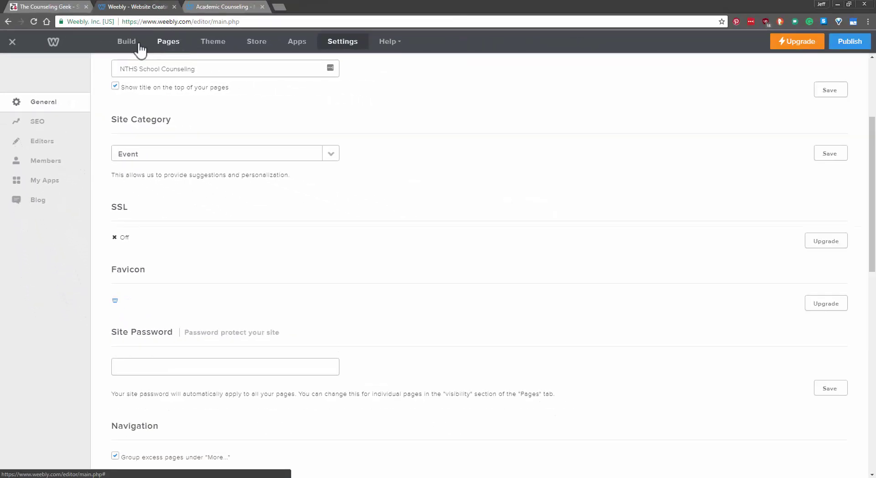
pyautogui.click(133, 42)
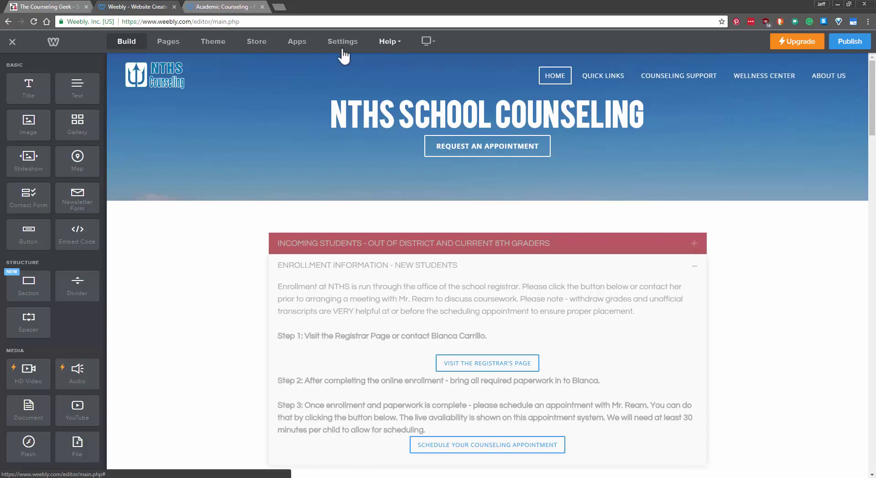
# Step: Show the site's pages, preview TTUSD Course Catalog, then open the Home page's settings
pyautogui.click(170, 43)
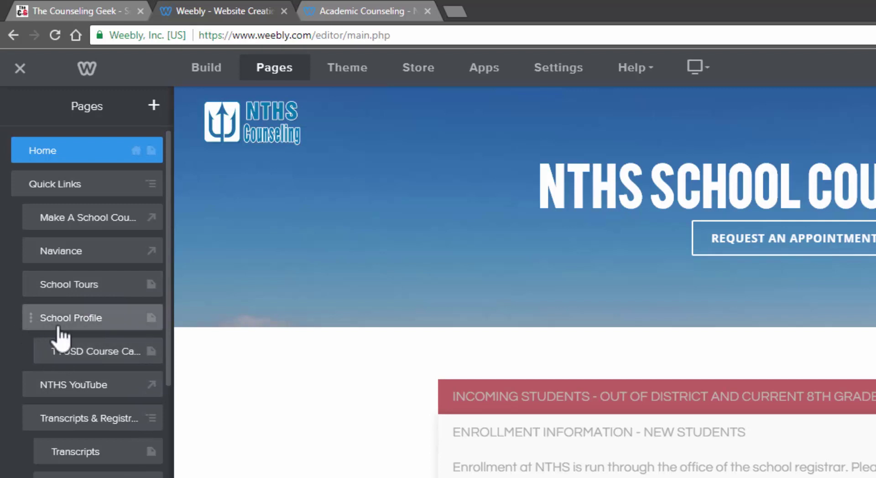
pyautogui.click(73, 348)
pyautogui.moveTo(69, 349); pyautogui.dragTo(86, 343)
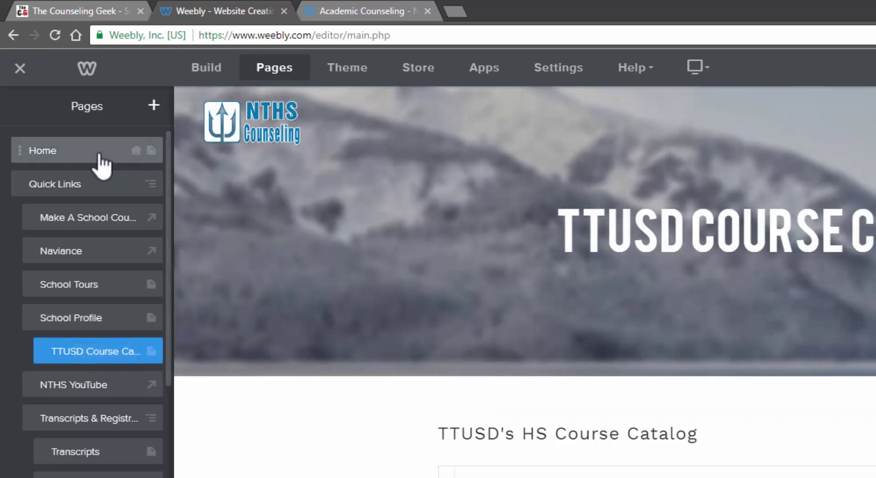
pyautogui.click(98, 152)
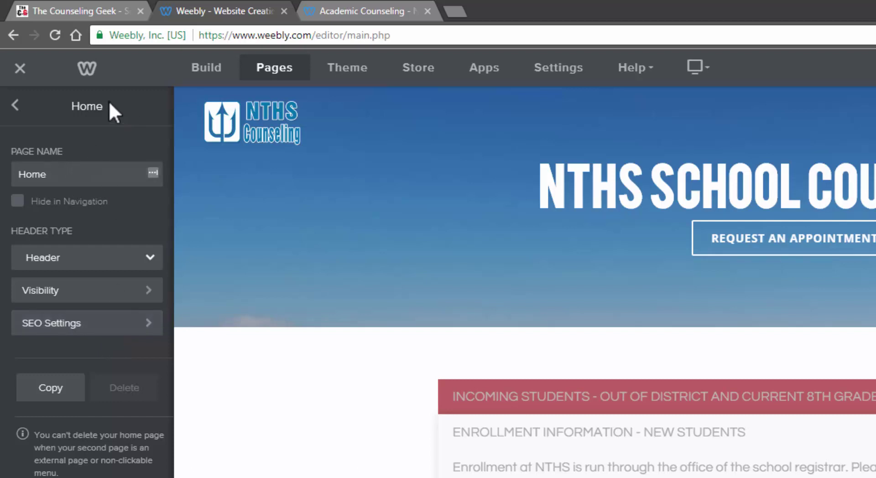
# Step: Return to the full pages list and show the new-page types, from Standard to Non-clickable Menu
pyautogui.click(15, 105)
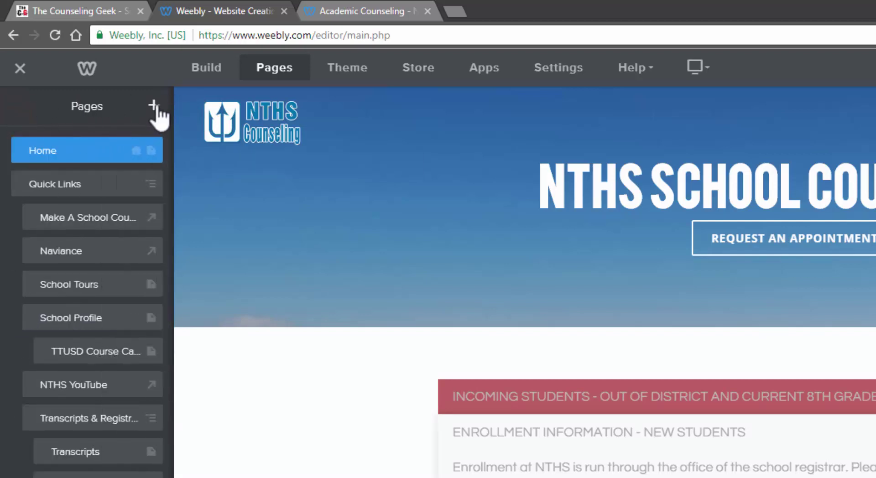
pyautogui.click(155, 105)
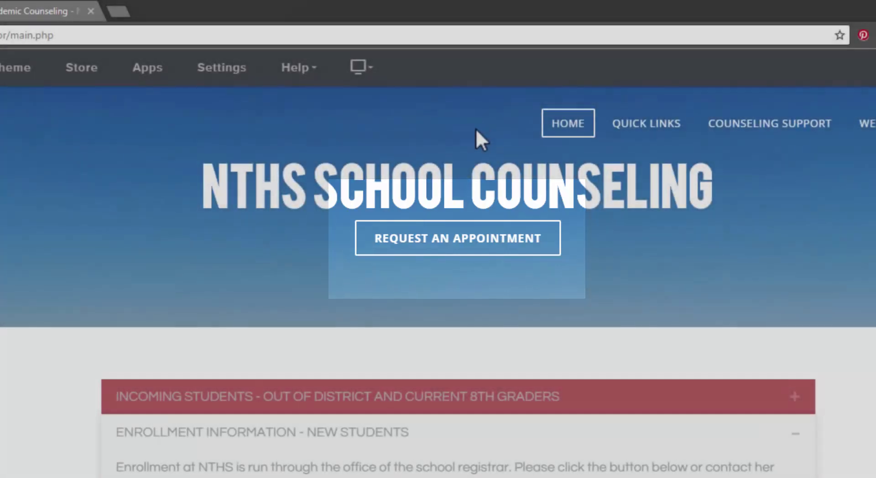
pyautogui.moveTo(635, 133)
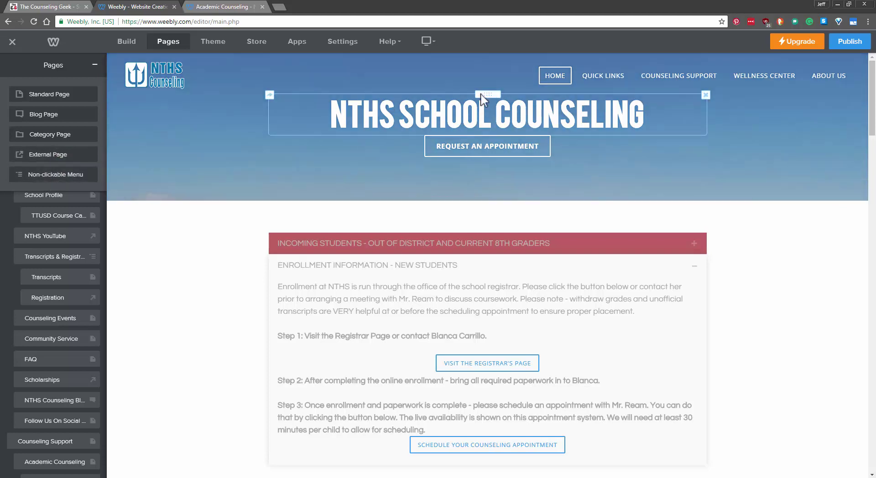
pyautogui.moveTo(603, 75)
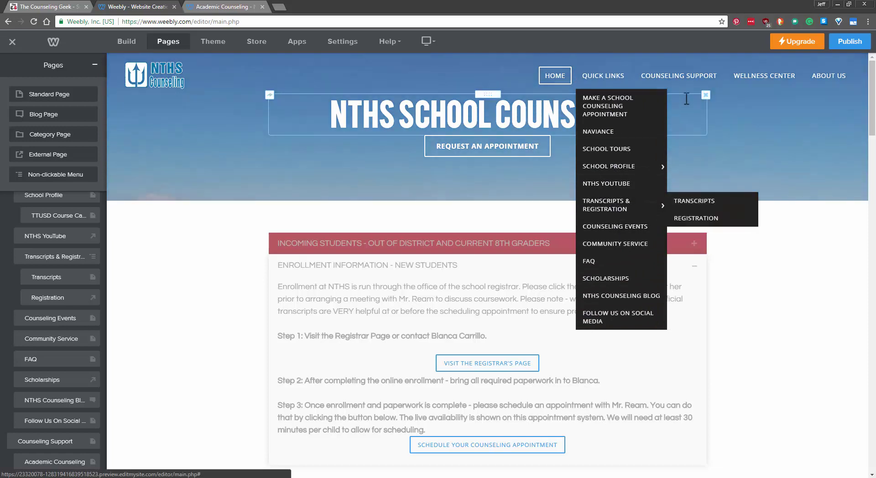
pyautogui.moveTo(694, 78)
pyautogui.moveTo(704, 97)
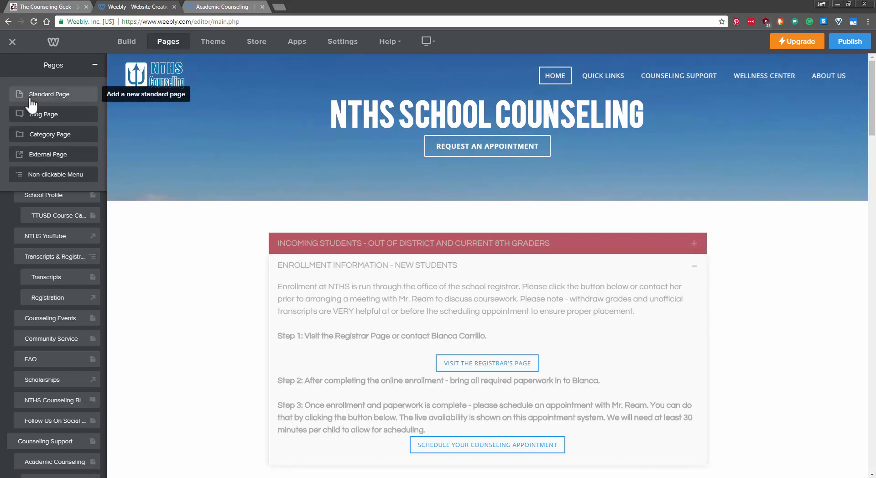
# Step: Create a Standard page named Sample, keeping the Header header type
pyautogui.click(30, 96)
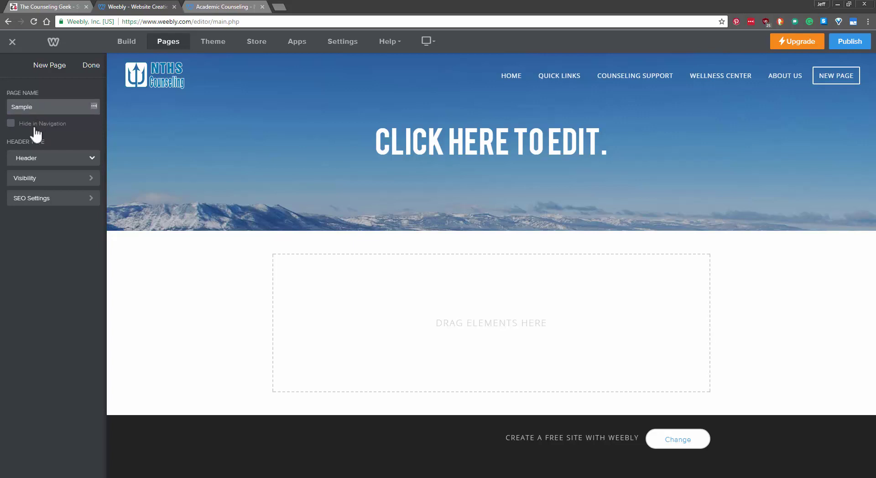
pyautogui.click(38, 158)
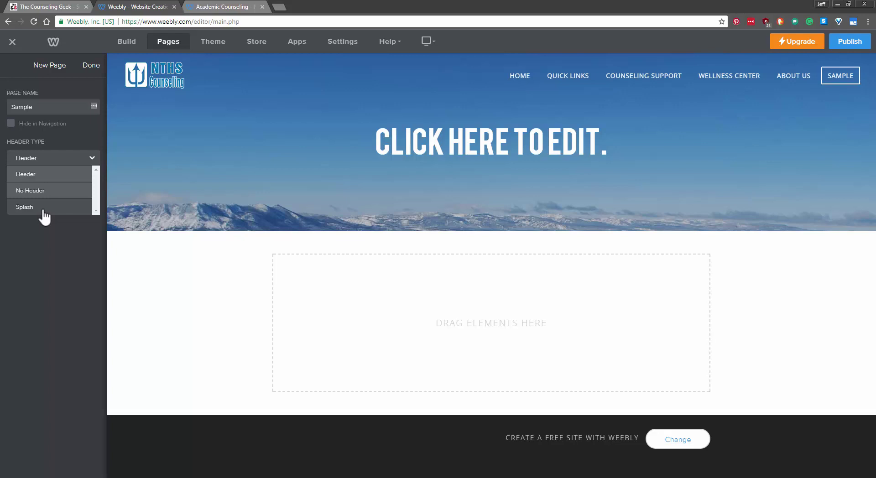
pyautogui.click(46, 179)
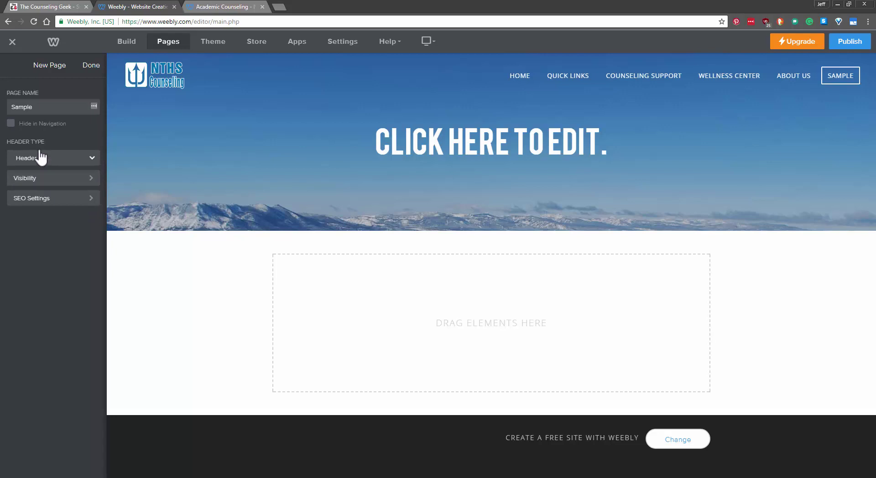
pyautogui.click(90, 69)
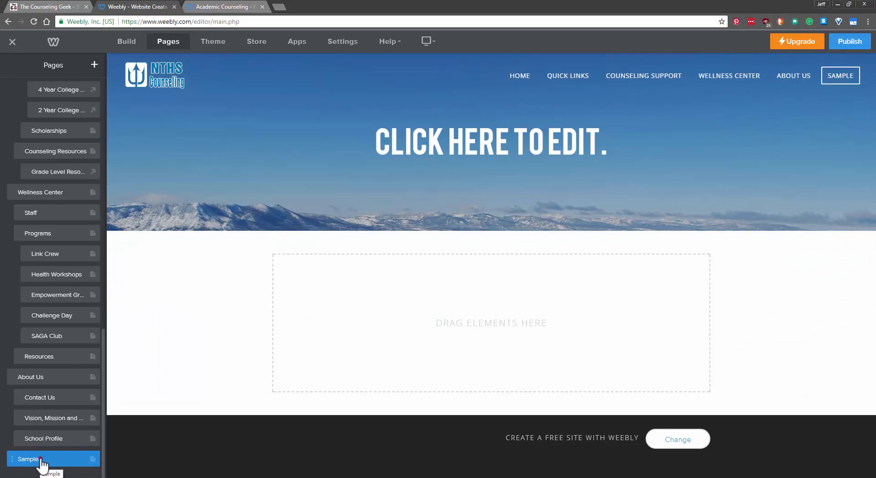
# Step: Move the Sample page in the Pages list so it is nested under About Us, below School Profile
pyautogui.moveTo(42, 463)
pyautogui.mouseDown()
pyautogui.moveTo(65, 296)
pyautogui.moveTo(50, 464)
pyautogui.mouseUp()
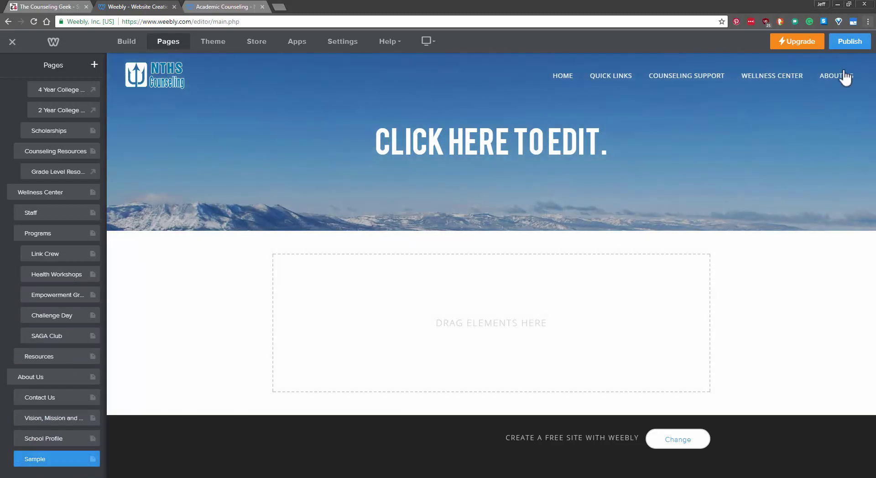
pyautogui.moveTo(839, 76)
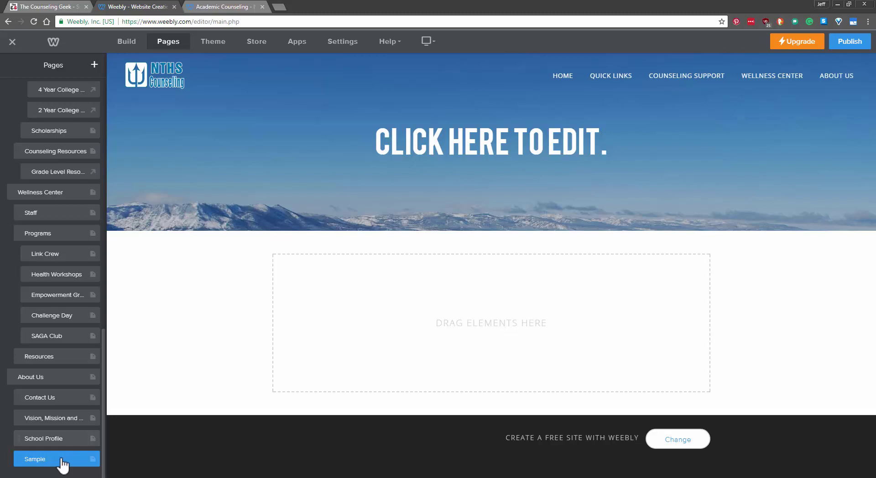
pyautogui.click(56, 463)
pyautogui.moveTo(56, 462); pyautogui.dragTo(47, 387)
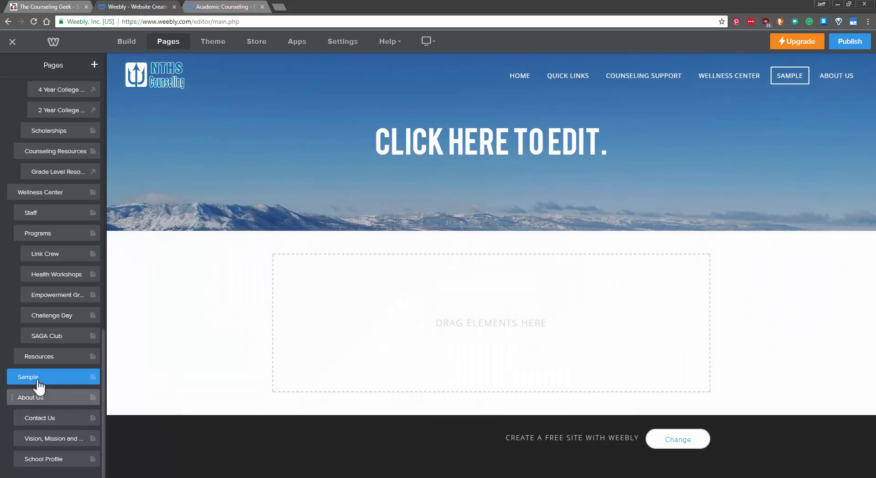
pyautogui.click(36, 378)
pyautogui.moveTo(36, 383); pyautogui.dragTo(52, 464)
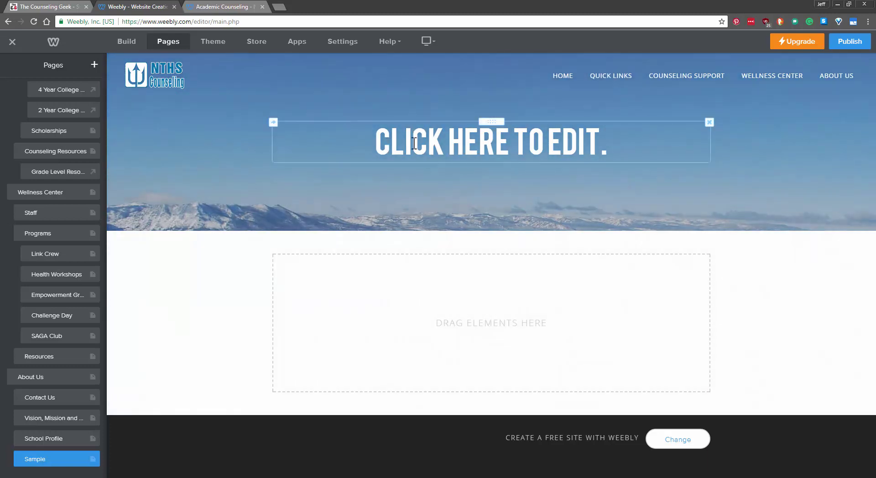
# Step: Replace the header's 'CLICK HERE TO EDIT.' placeholder with the title 'SAMPLE PAGE'
pyautogui.click(448, 148)
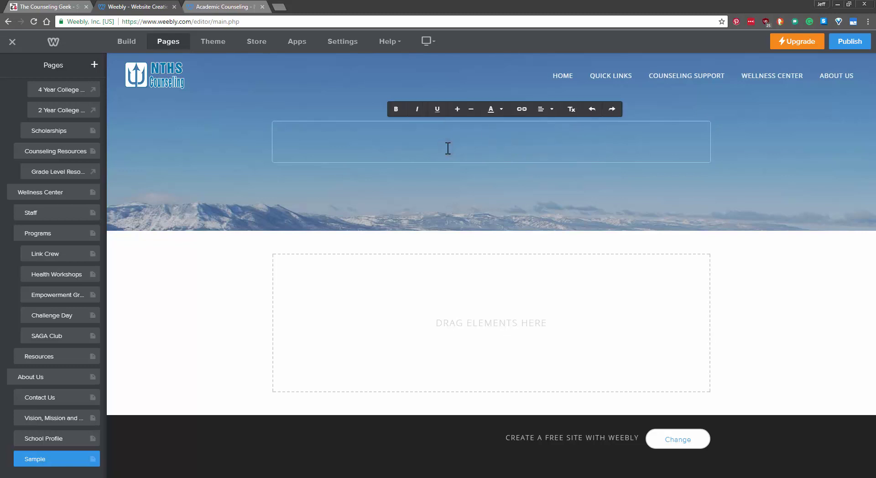
pyautogui.write('SAMPLE PAGE')
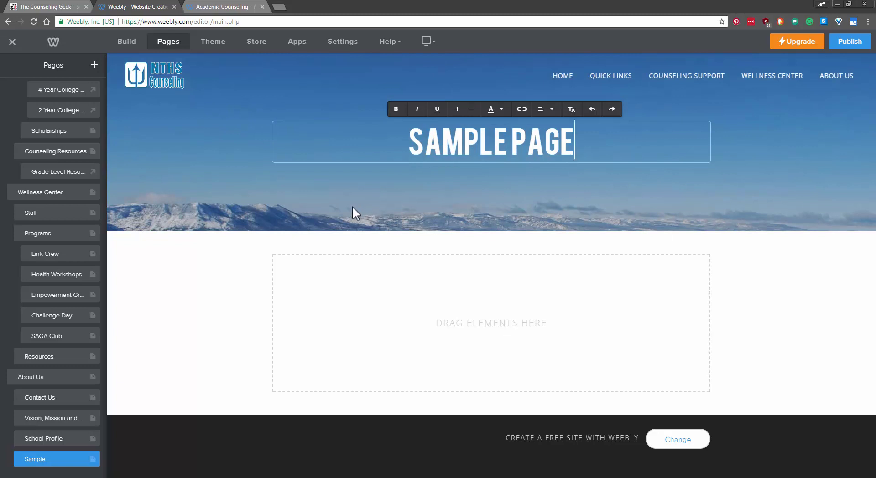
pyautogui.click(352, 208)
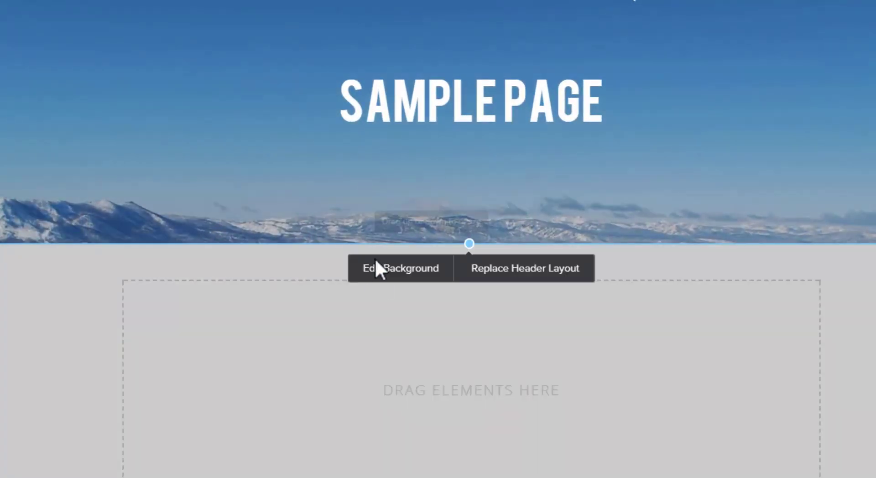
# Step: Open the header's Edit Background image chooser, then a new browser tab for pixabay.com
pyautogui.click(382, 268)
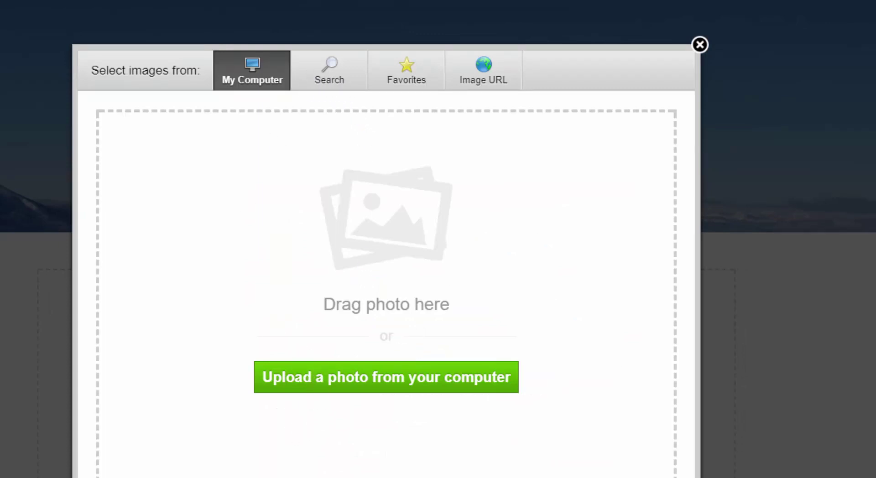
pyautogui.hotkey('ctrl', 't')
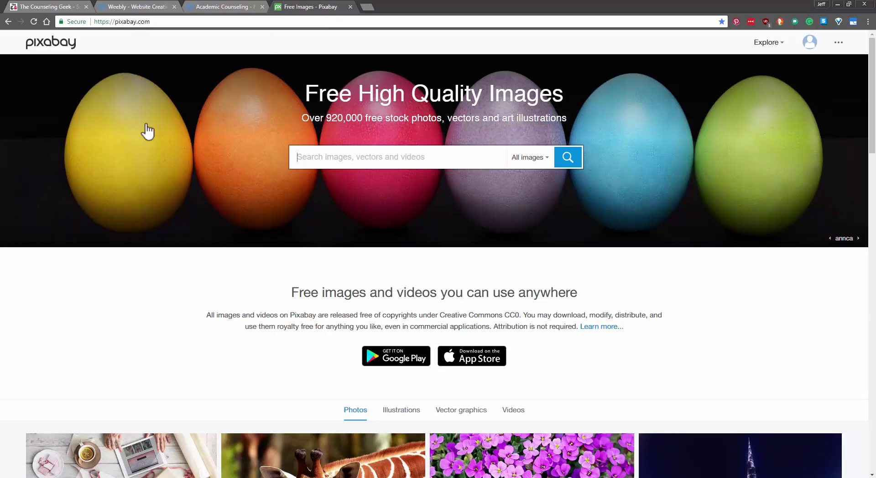
# Step: Skim the Pixabay homepage and return to the Weebly editor tab
pyautogui.scroll(-10, 210, 374)
pyautogui.scroll(9, 208, 377)
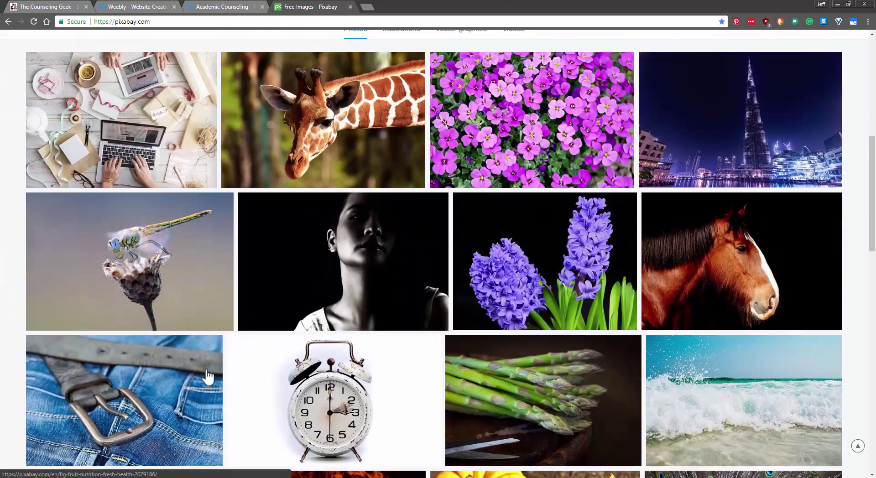
pyautogui.click(146, 6)
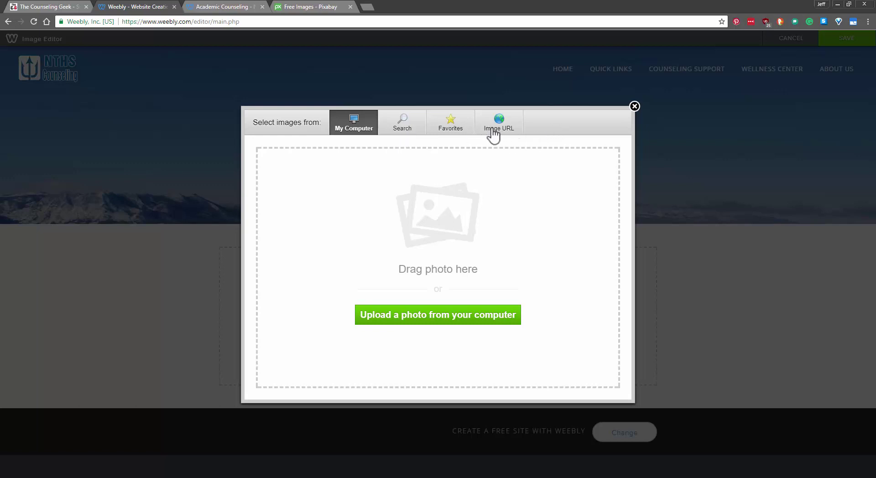
# Step: From the built-in gallery, choose the photo of two smiling men as the header background
pyautogui.click(711, 49)
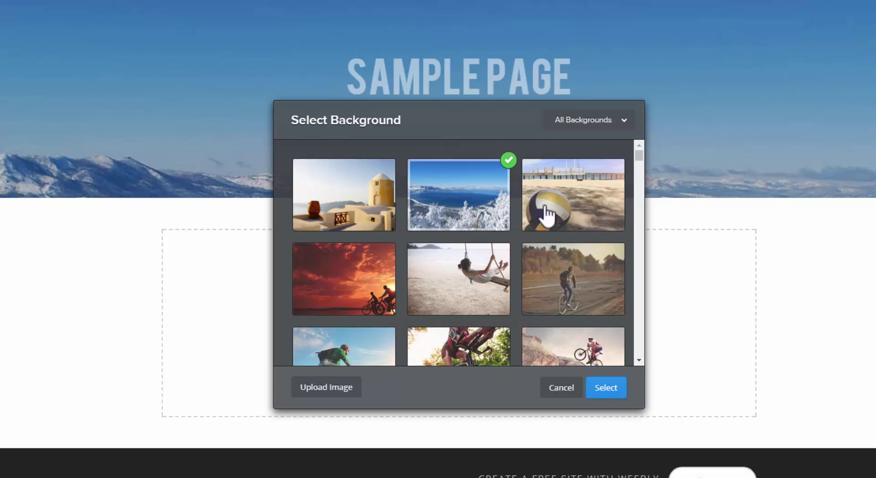
pyautogui.scroll(-5, 552, 222)
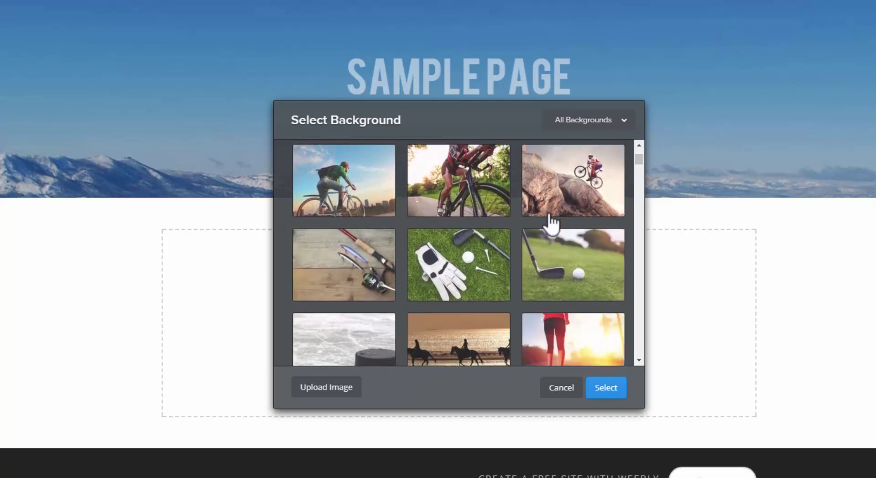
pyautogui.scroll(-6, 552, 224)
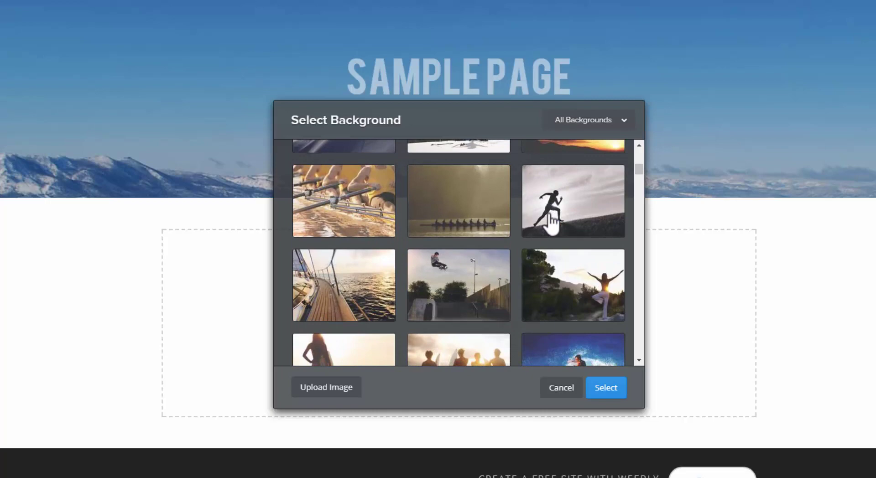
pyautogui.scroll(-4, 552, 223)
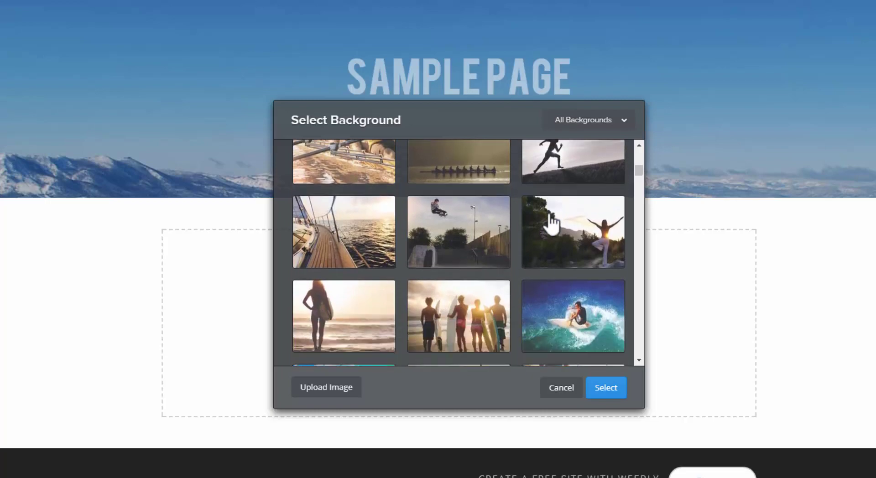
pyautogui.scroll(-5, 550, 222)
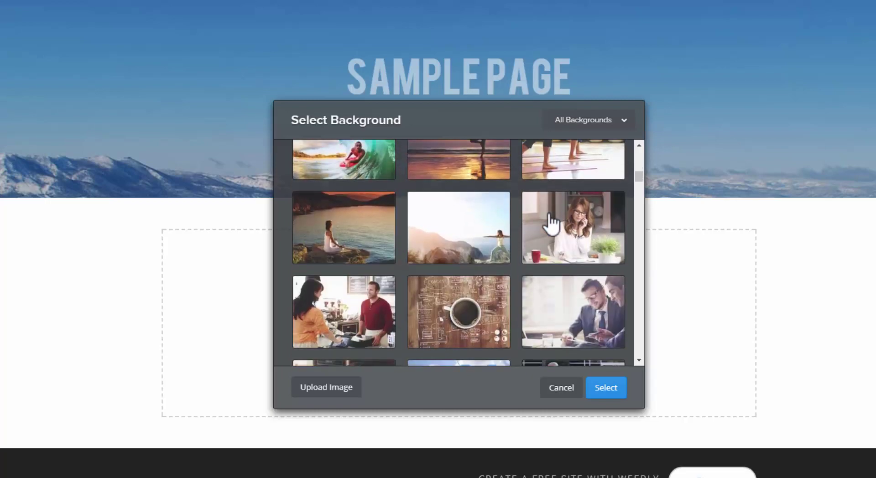
pyautogui.click(471, 224)
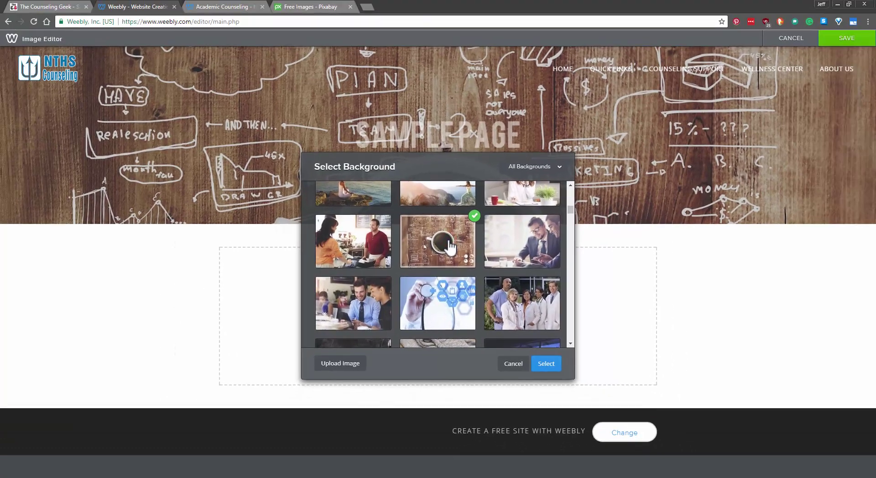
pyautogui.click(558, 239)
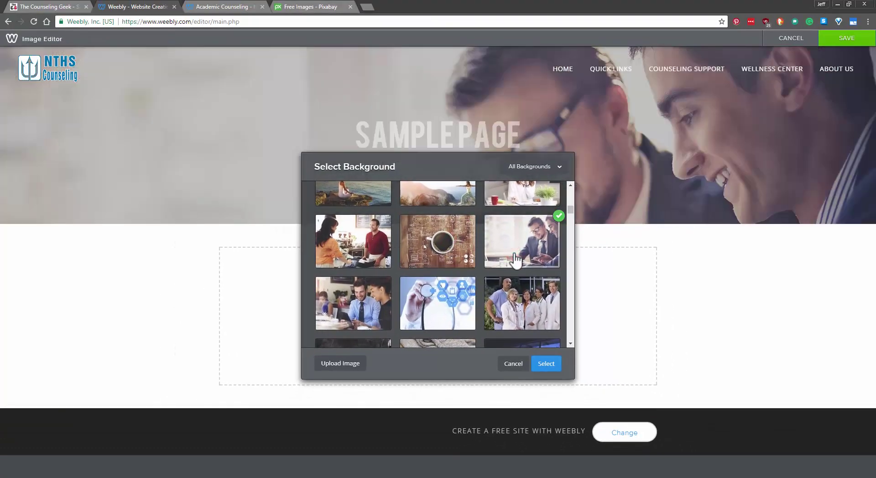
pyautogui.click(434, 259)
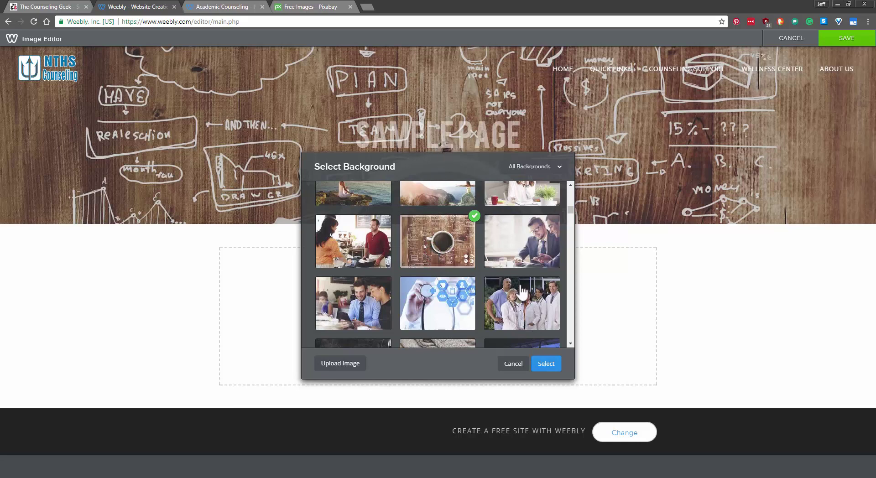
pyautogui.click(515, 258)
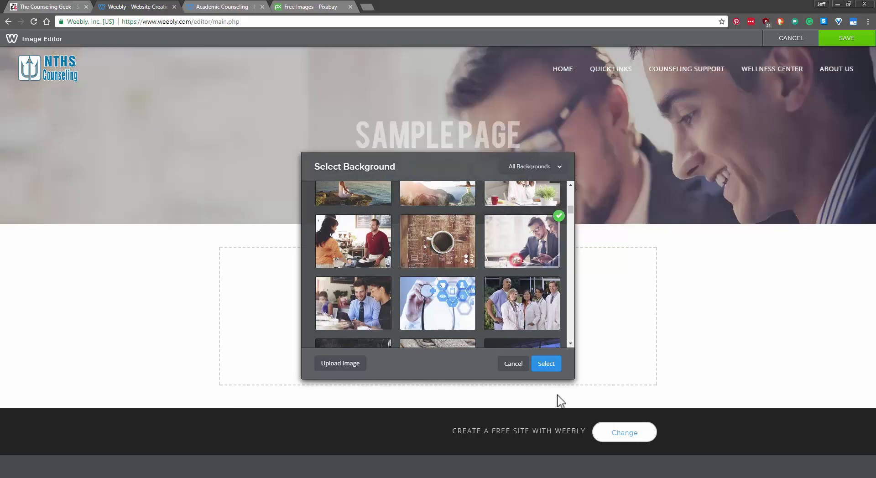
pyautogui.click(547, 364)
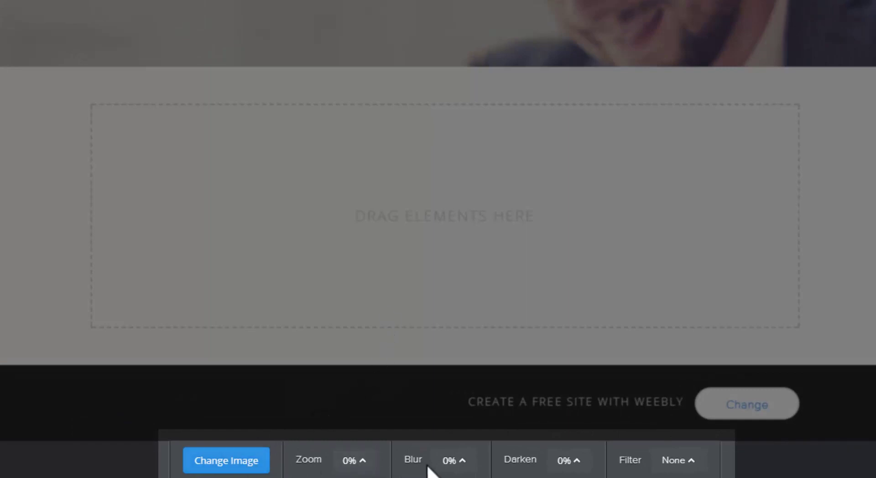
# Step: Blur the header photo to 50% and save the image
pyautogui.click(447, 462)
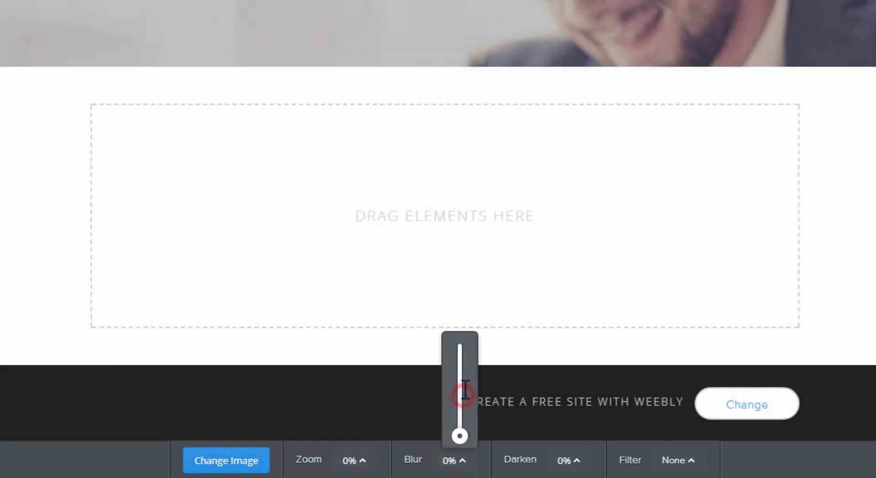
pyautogui.click(454, 462)
pyautogui.click(461, 435)
pyautogui.moveTo(461, 433); pyautogui.dragTo(461, 393)
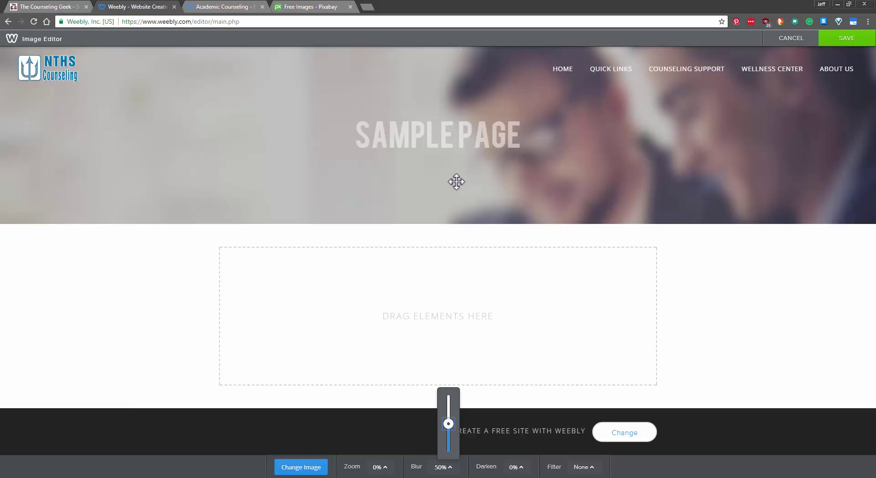
pyautogui.click(837, 40)
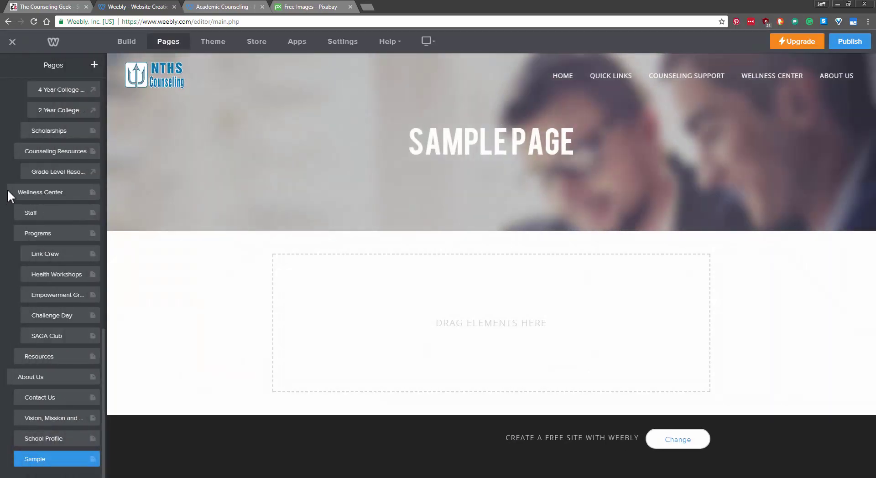
# Step: Drop a Button element from the Build panel beneath the SAMPLE PAGE title
pyautogui.click(127, 45)
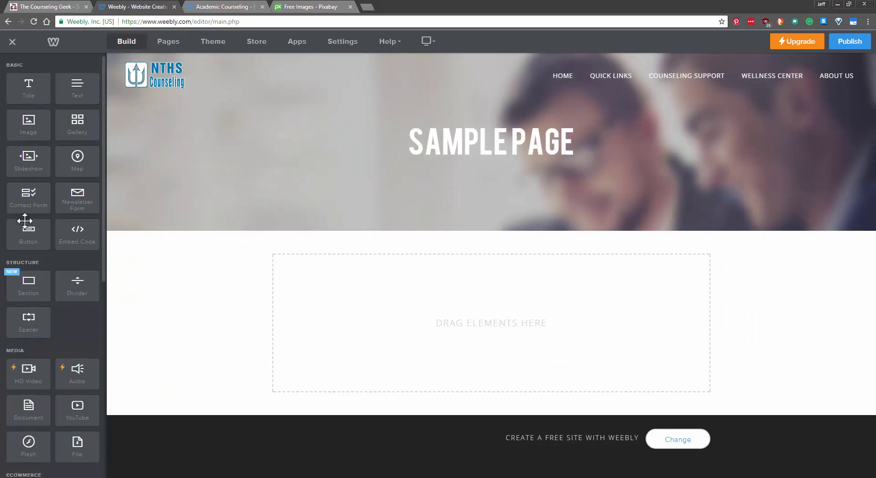
pyautogui.moveTo(24, 235); pyautogui.dragTo(479, 186)
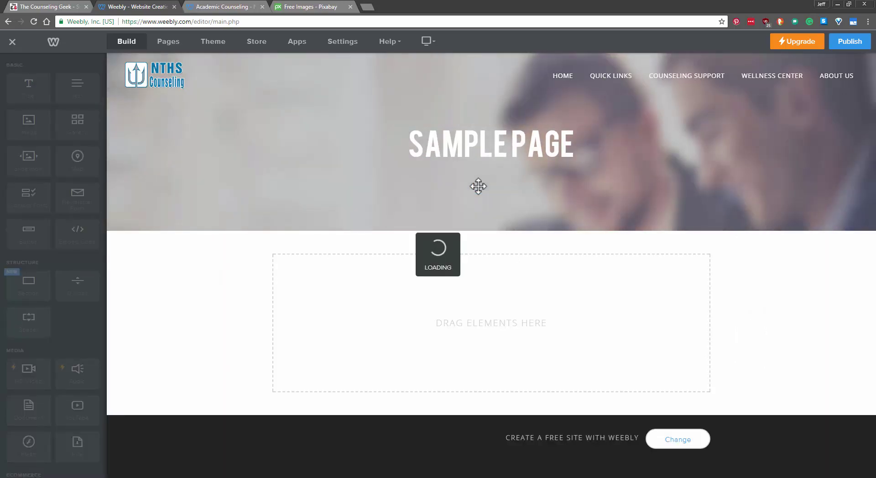
# Step: Change the new button's label to 'Join now!'
pyautogui.click(484, 157)
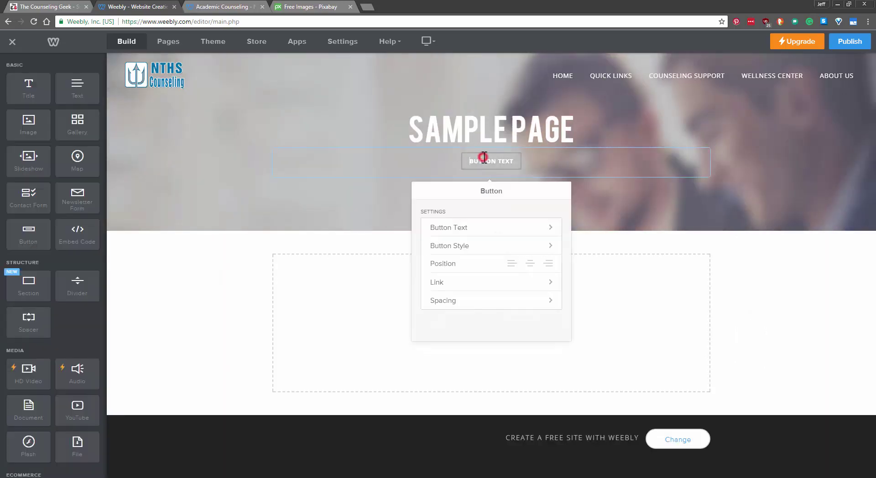
pyautogui.click(456, 228)
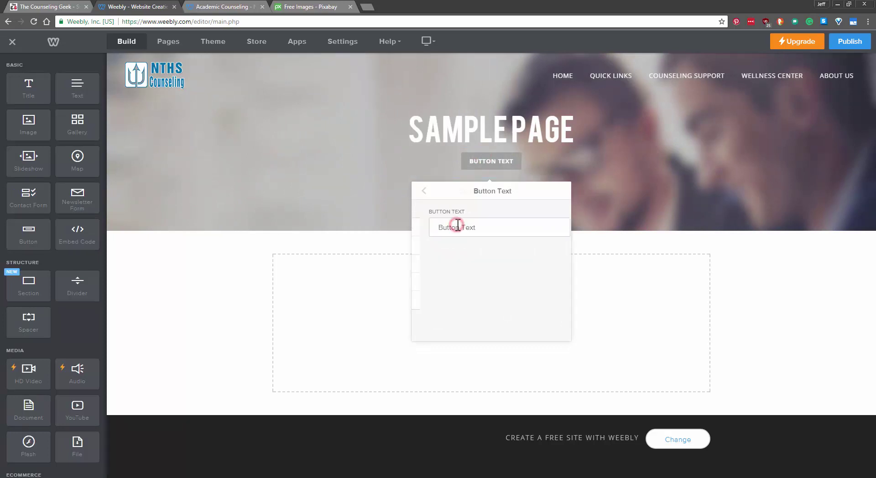
pyautogui.click(411, 219)
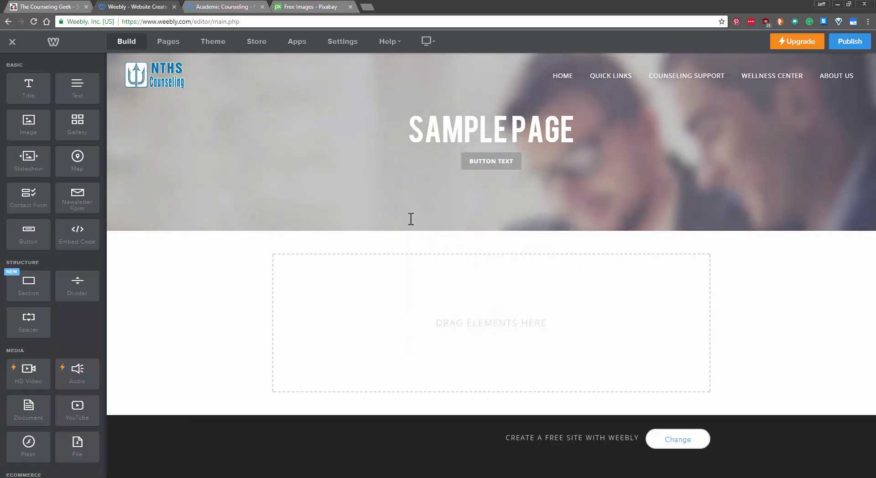
pyautogui.click(470, 162)
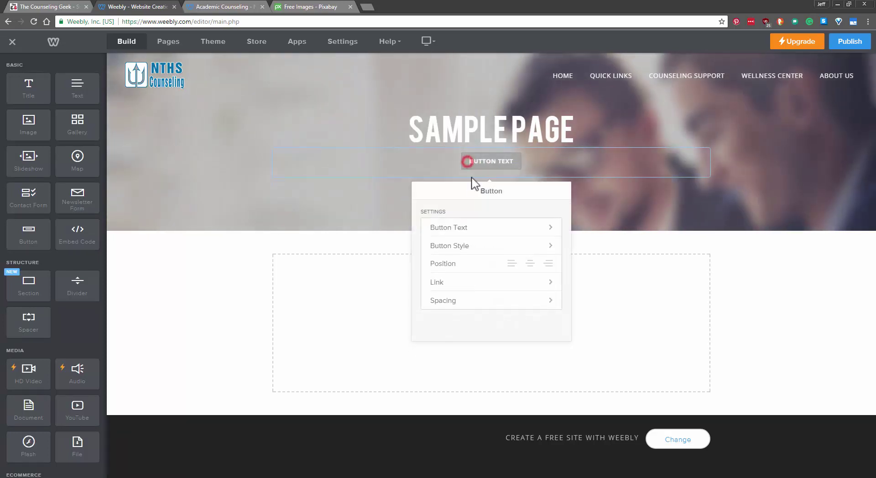
pyautogui.click(469, 226)
pyautogui.tripleClick(457, 228)
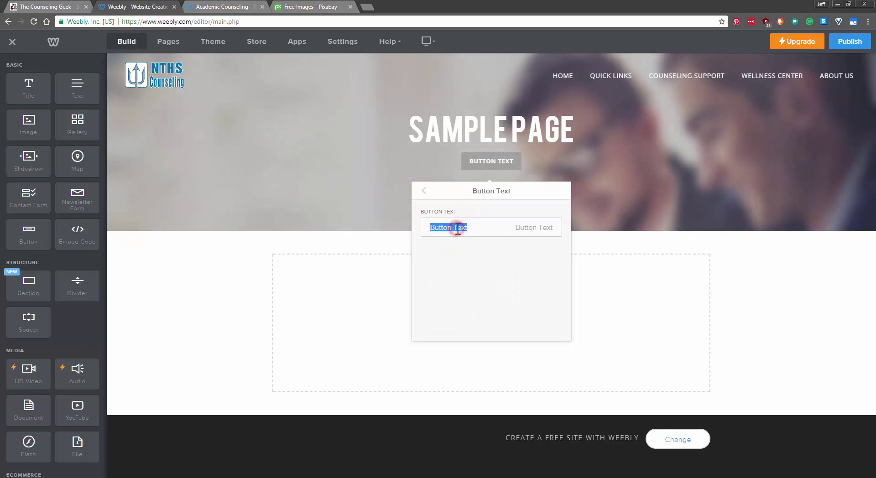
pyautogui.write('Join now!')
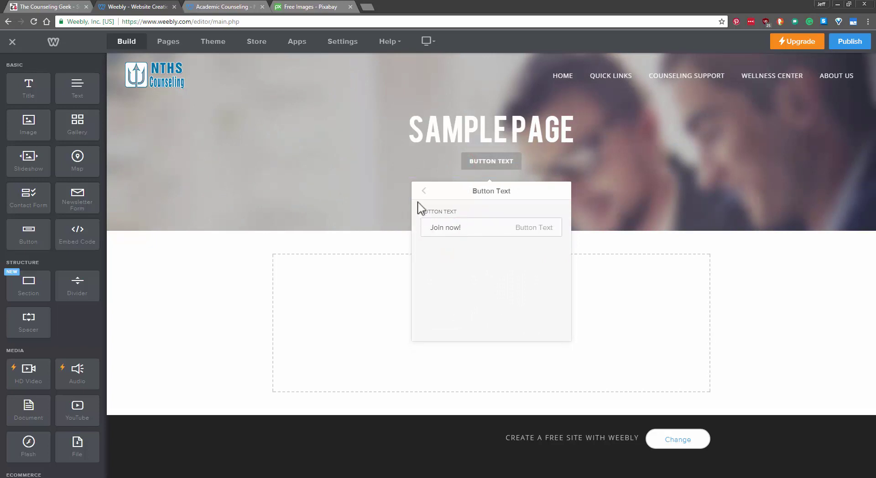
pyautogui.click(424, 191)
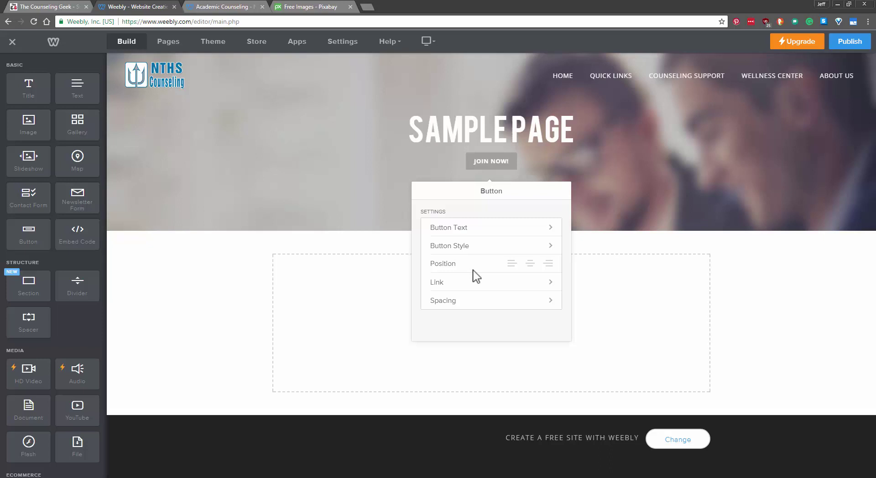
# Step: Give the JOIN NOW! button the outlined fourth style and centre its position
pyautogui.click(477, 282)
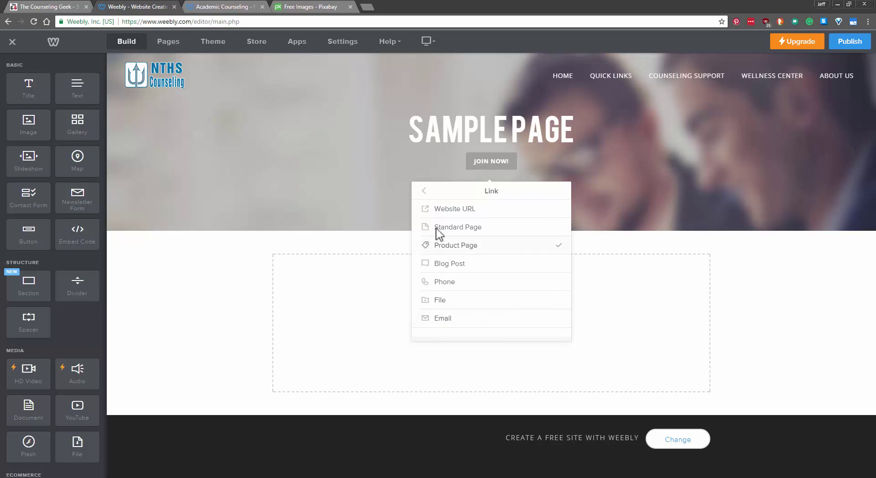
pyautogui.click(425, 192)
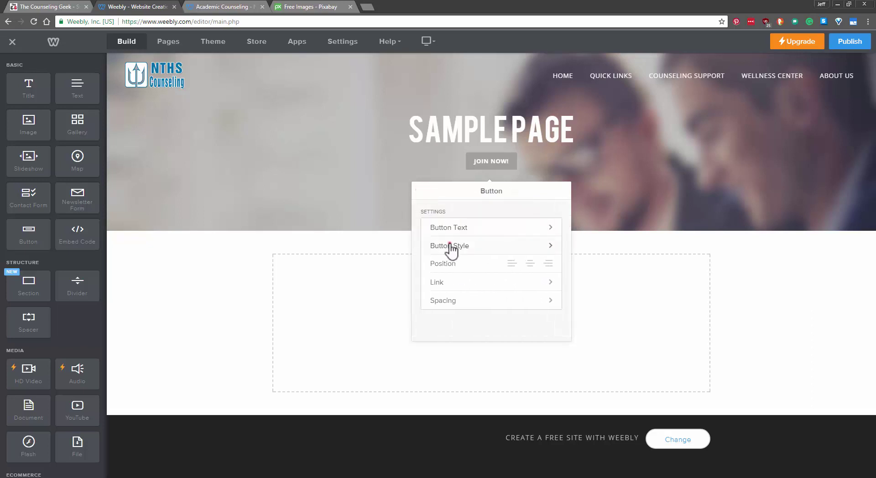
pyautogui.click(450, 245)
pyautogui.scroll(-1, 475, 306)
pyautogui.click(467, 294)
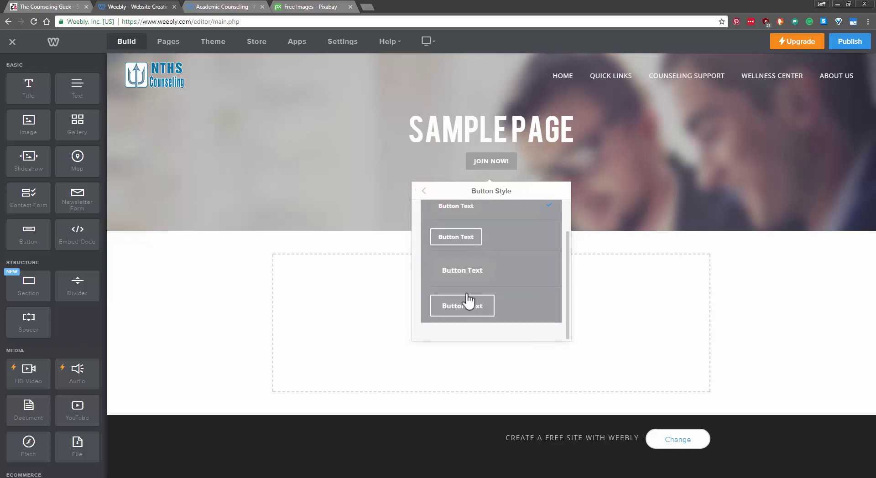
pyautogui.click(425, 192)
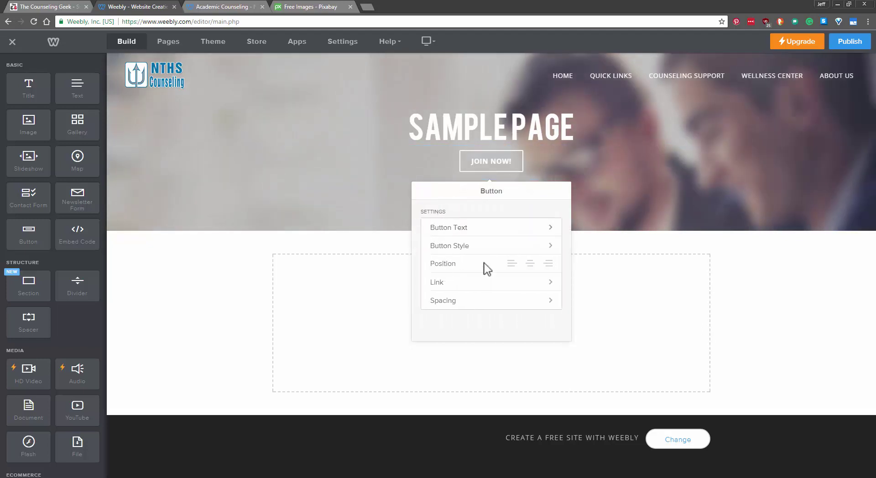
pyautogui.click(531, 264)
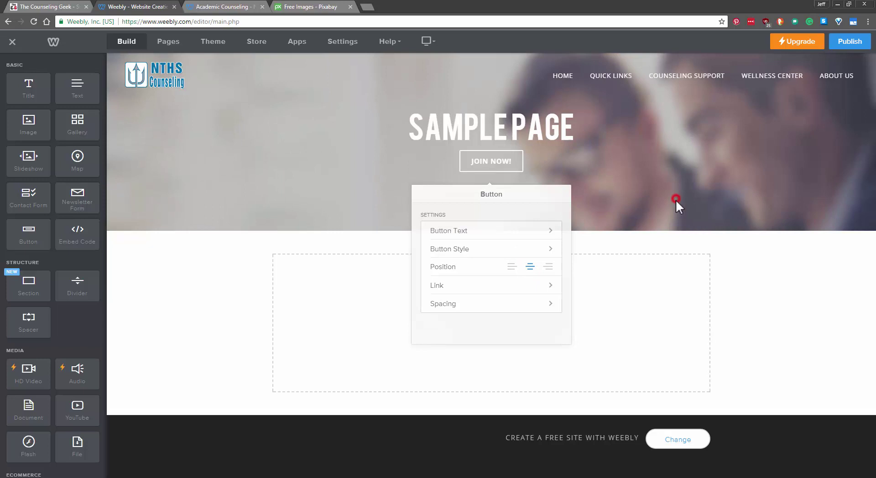
pyautogui.click(677, 204)
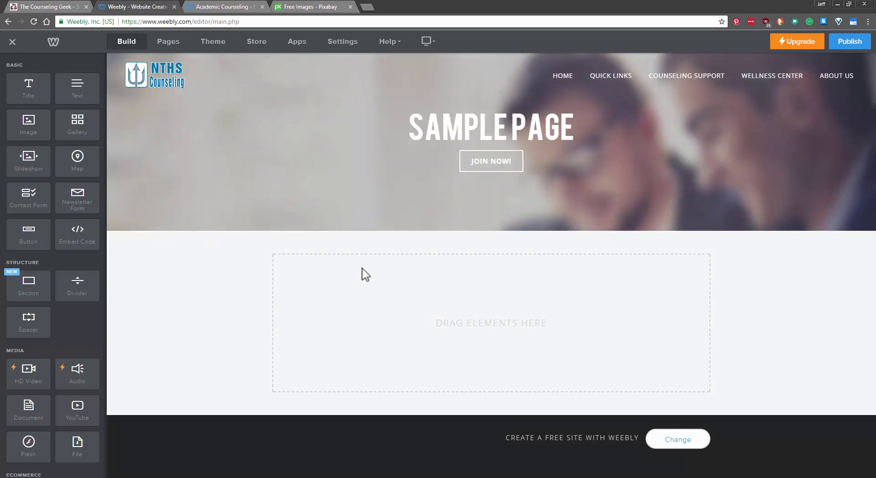
# Step: Add Title and Image blocks to the content area, then add and delete a Document block
pyautogui.scroll(-2, 33, 95)
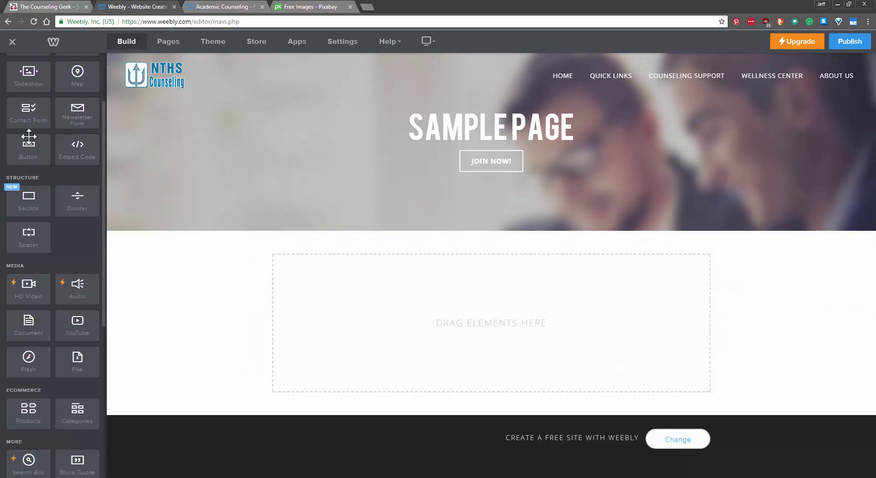
pyautogui.scroll(2, 31, 91)
pyautogui.moveTo(30, 92); pyautogui.dragTo(385, 289)
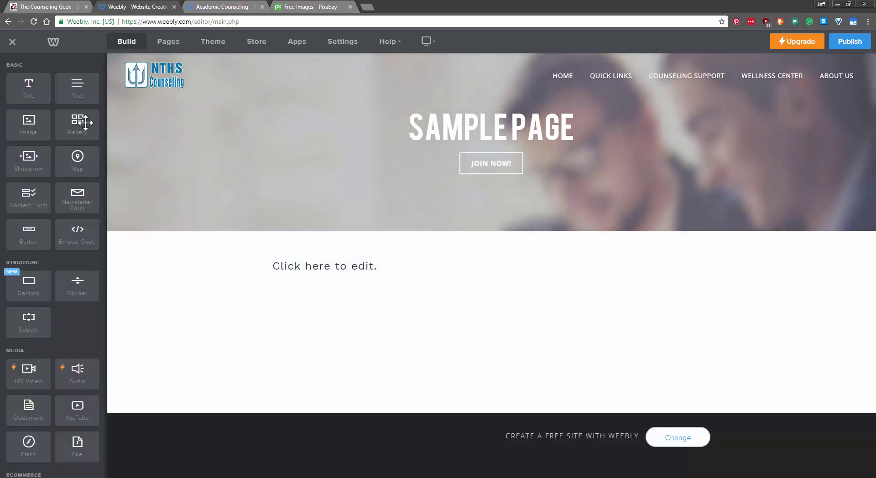
pyautogui.moveTo(38, 122)
pyautogui.mouseDown()
pyautogui.moveTo(204, 209)
pyautogui.moveTo(352, 317)
pyautogui.moveTo(275, 280)
pyautogui.mouseUp()
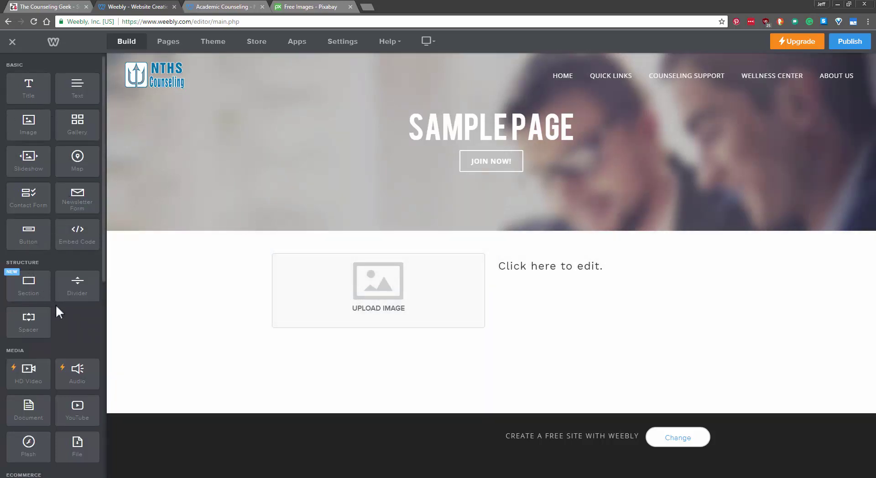
pyautogui.moveTo(32, 417); pyautogui.dragTo(738, 287)
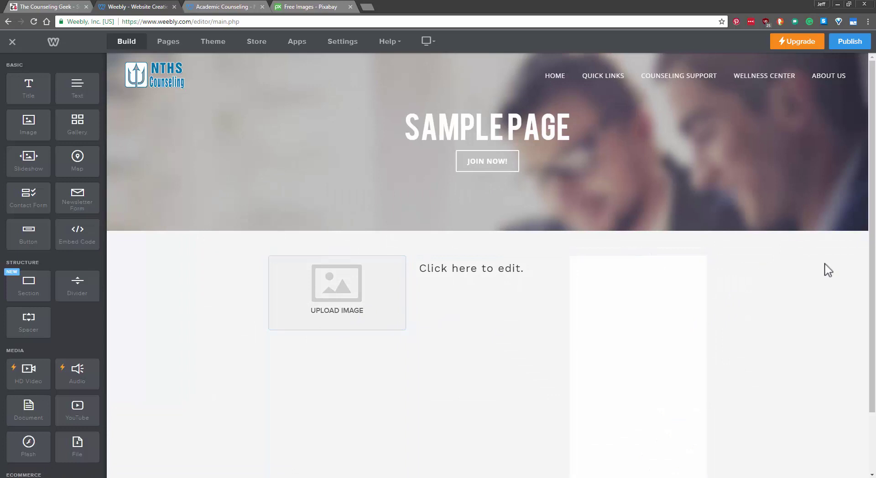
pyautogui.click(705, 259)
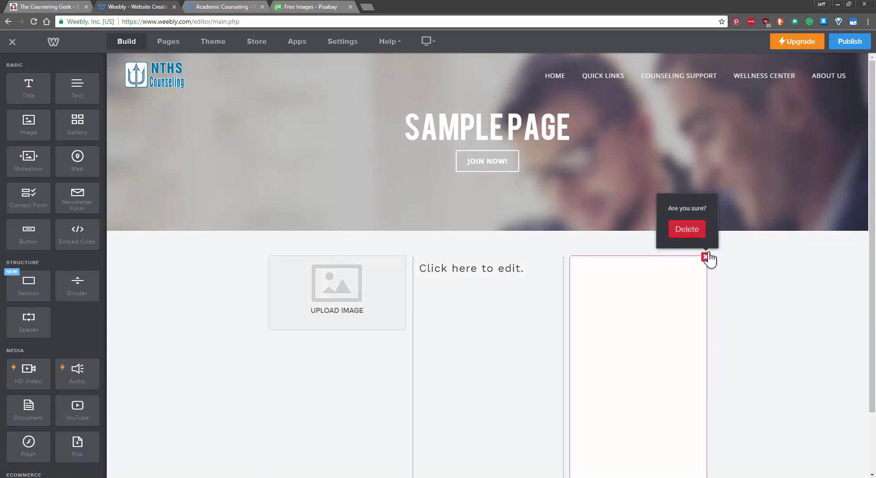
pyautogui.click(689, 228)
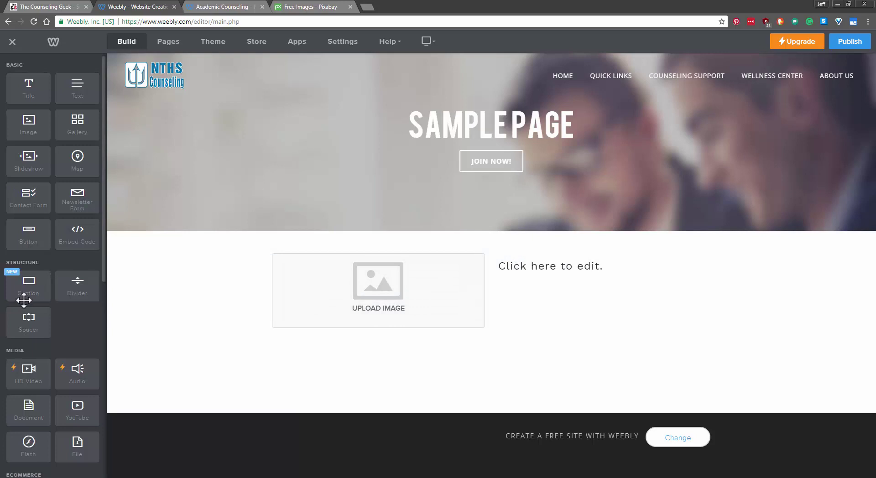
# Step: Delete the image placeholder so the title spans the row, and edit the title text
pyautogui.scroll(-3, 38, 288)
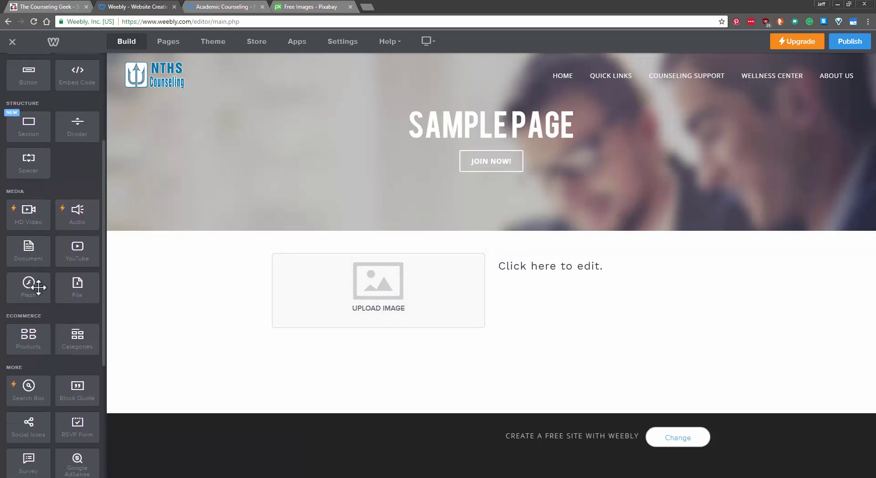
pyautogui.scroll(-3, 39, 286)
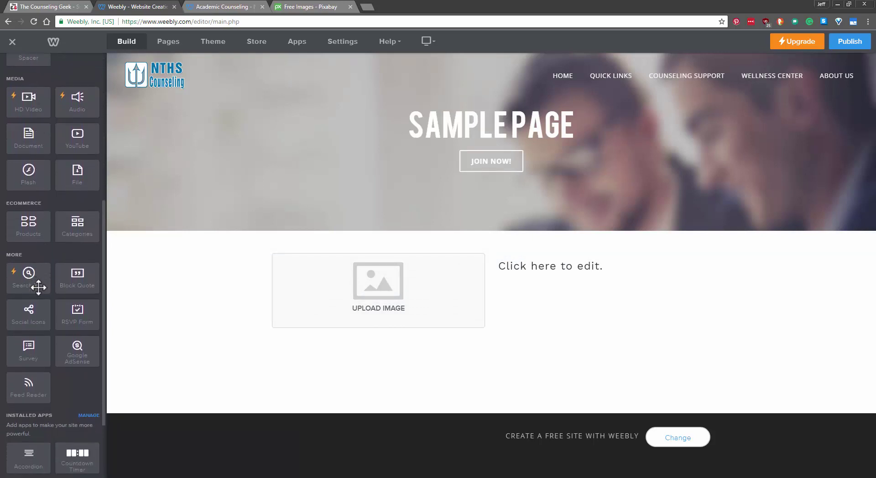
pyautogui.scroll(-1, 38, 287)
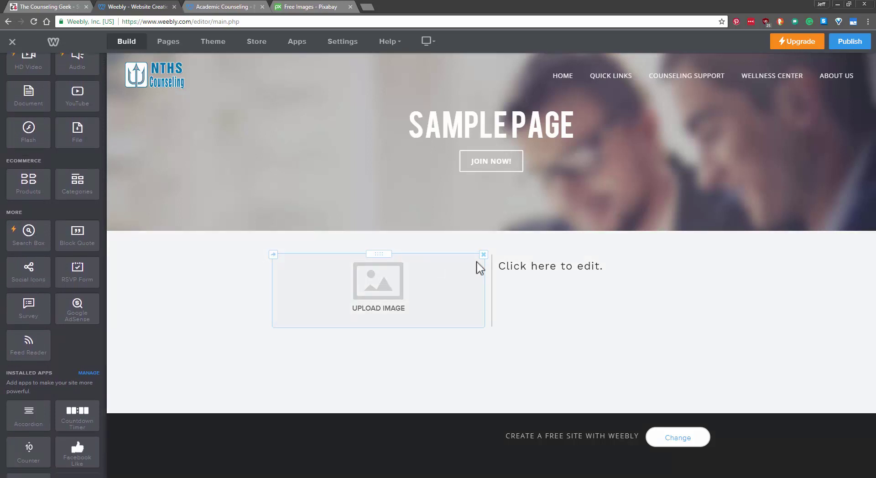
pyautogui.click(483, 255)
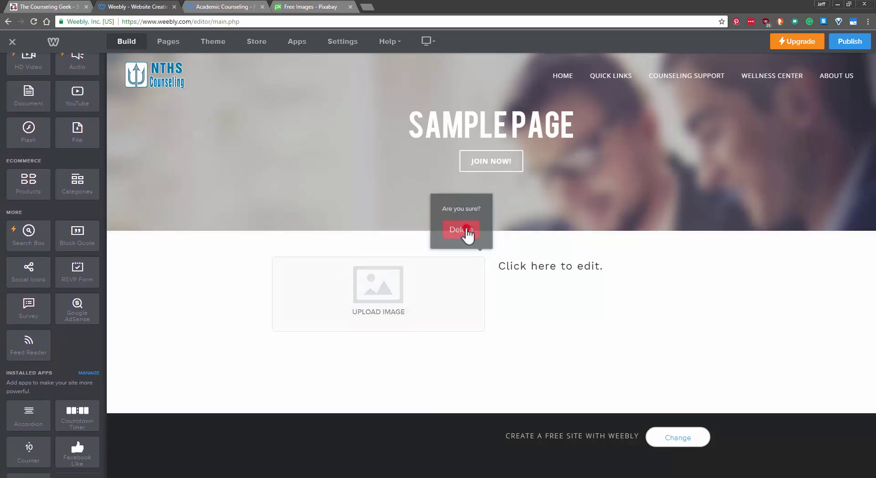
pyautogui.click(467, 231)
pyautogui.click(387, 265)
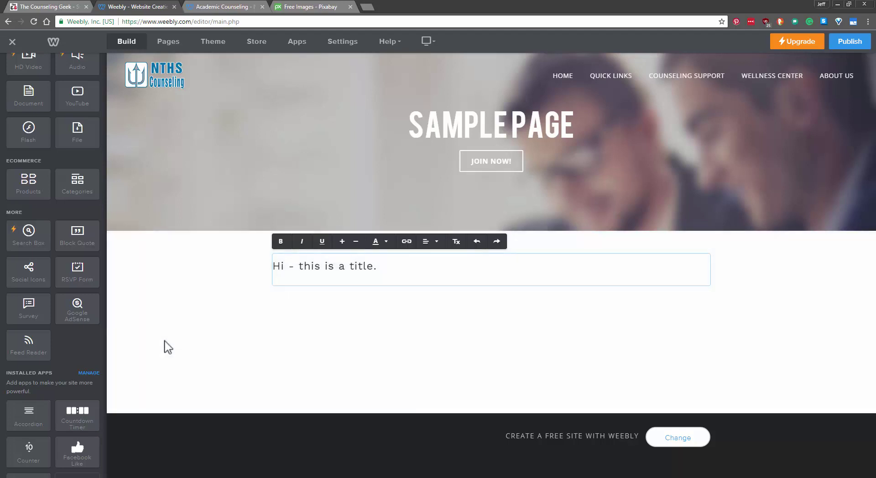
# Step: Add a Block Quote below the title reading 'School counseling is awesome!!'
pyautogui.click(160, 338)
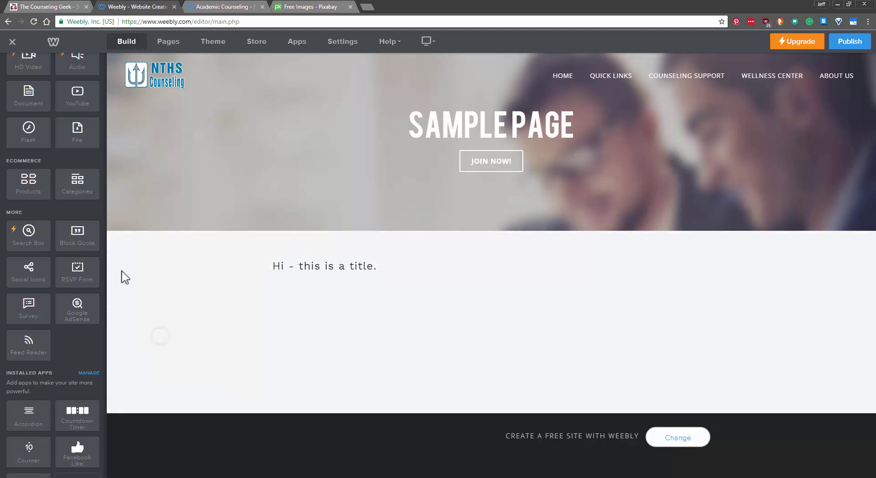
pyautogui.scroll(-1, 33, 287)
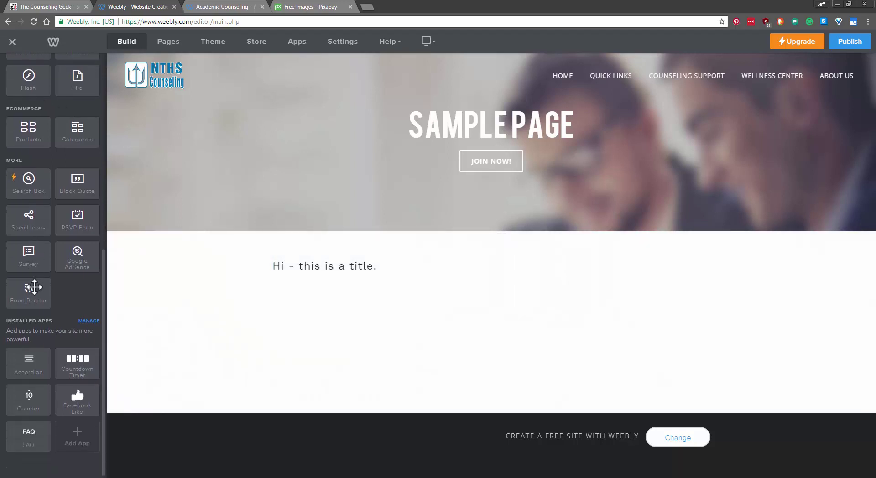
pyautogui.moveTo(54, 192); pyautogui.dragTo(310, 337)
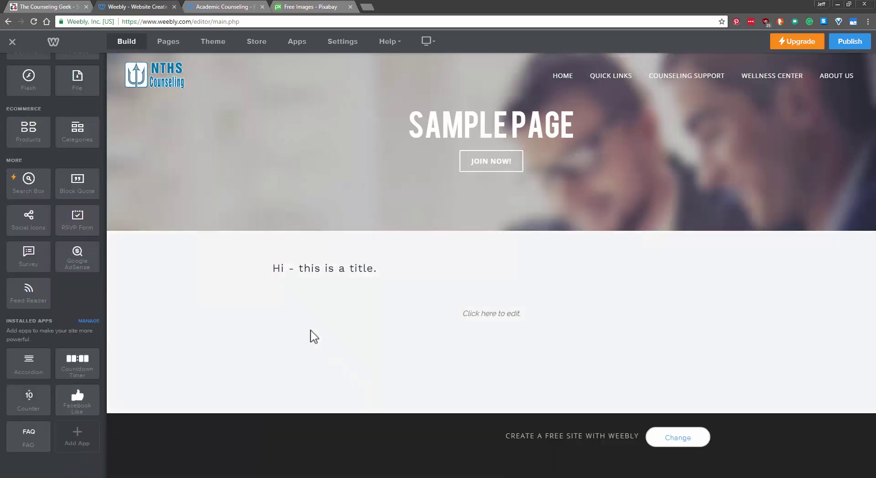
pyautogui.click(495, 314)
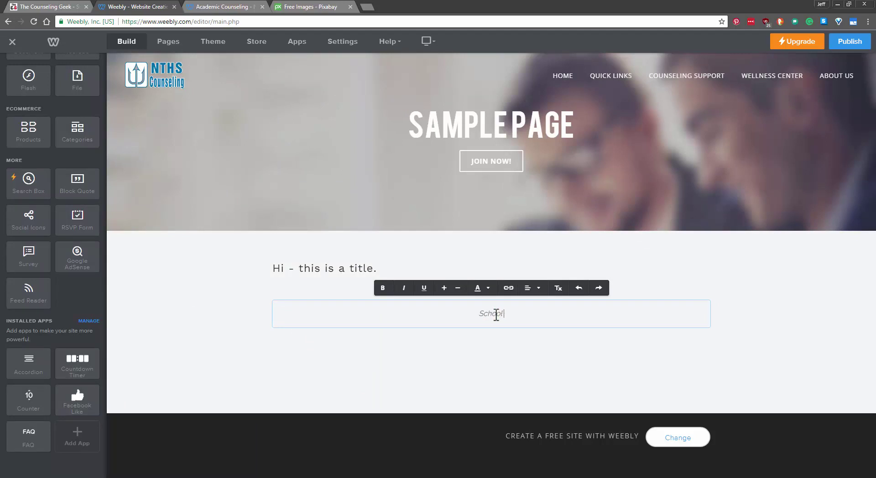
pyautogui.write('School counseling is awesome!!')
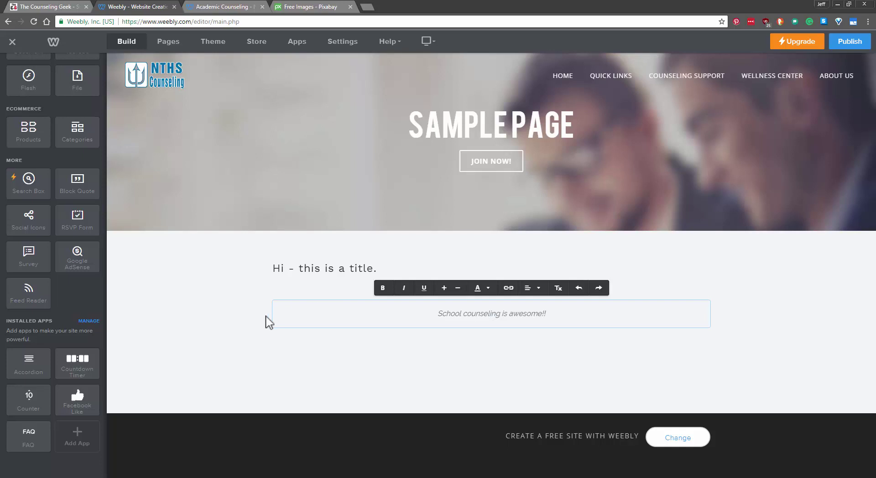
pyautogui.click(258, 317)
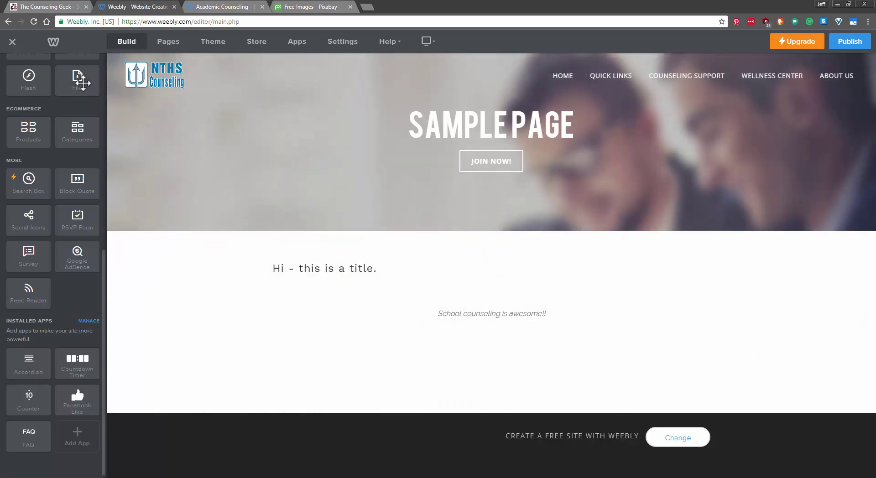
# Step: On the live site's home page, expand the Incoming Students section, scroll it, then collapse it
pyautogui.click(215, 7)
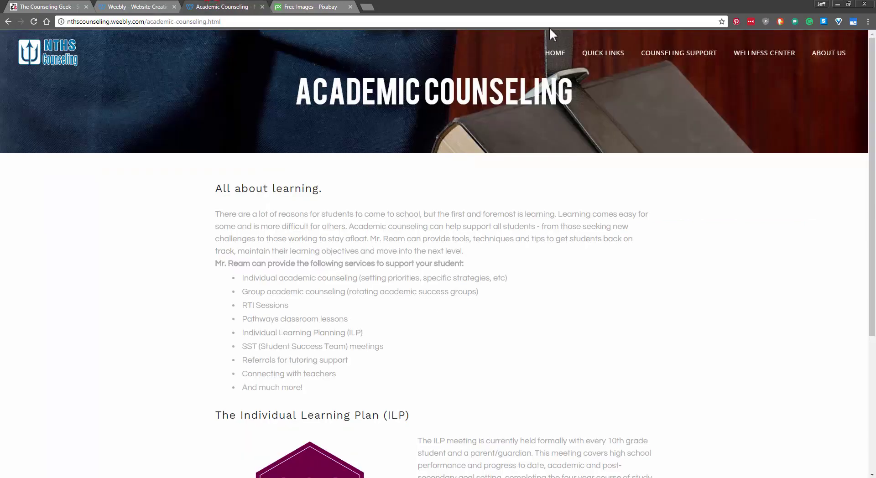
pyautogui.click(555, 53)
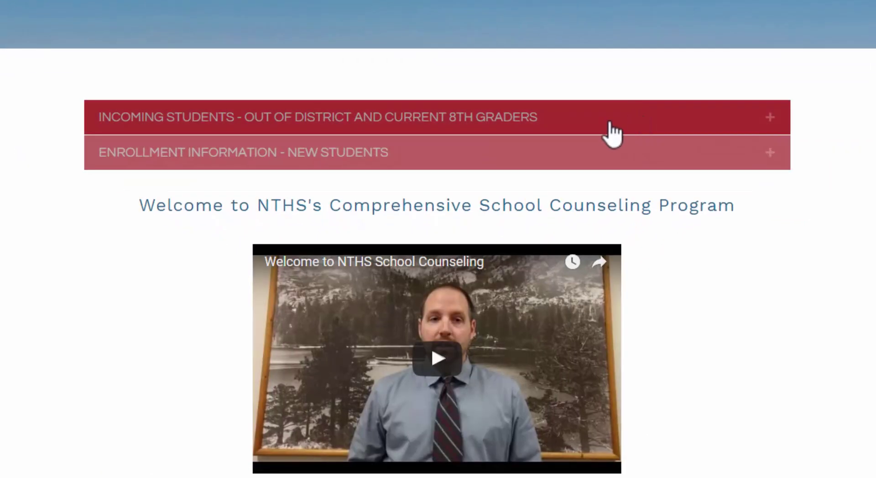
pyautogui.click(565, 196)
pyautogui.scroll(-8, 739, 181)
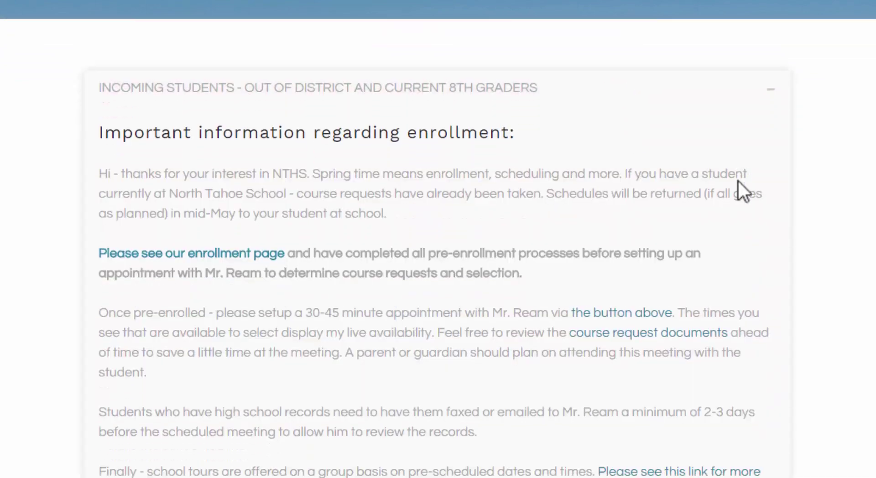
pyautogui.scroll(3, 739, 182)
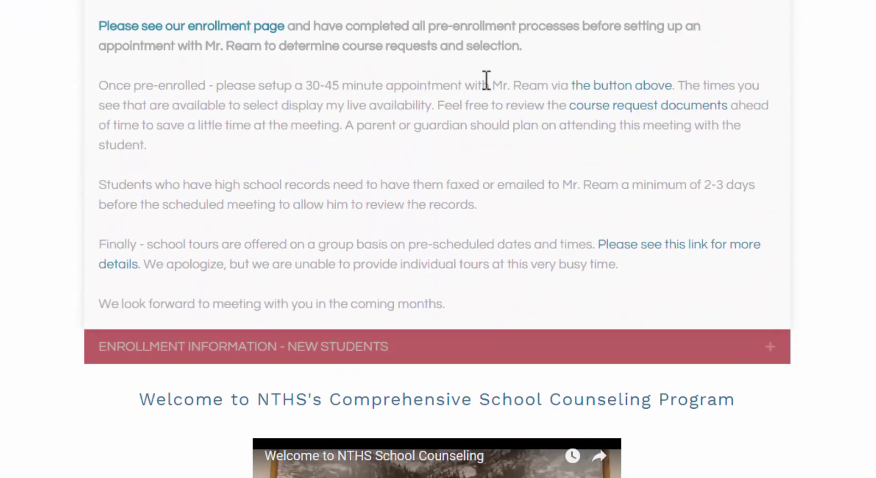
pyautogui.scroll(1, 483, 84)
pyautogui.scroll(5, 543, 10)
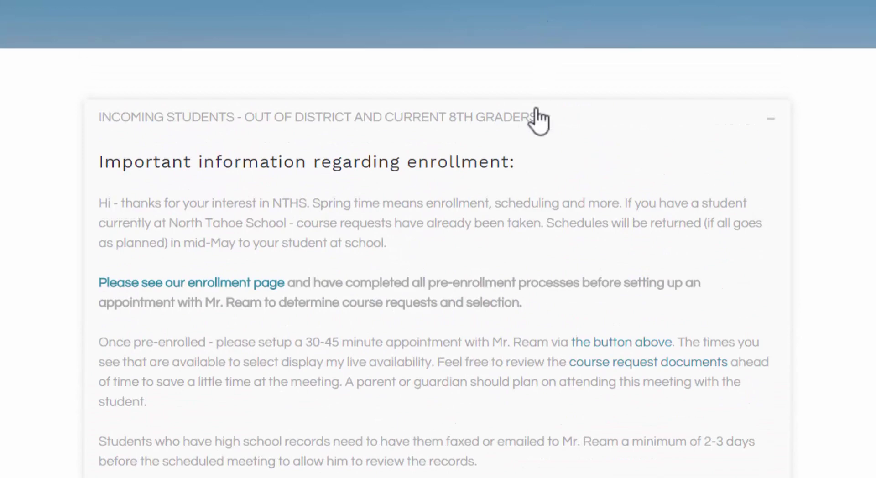
pyautogui.click(536, 109)
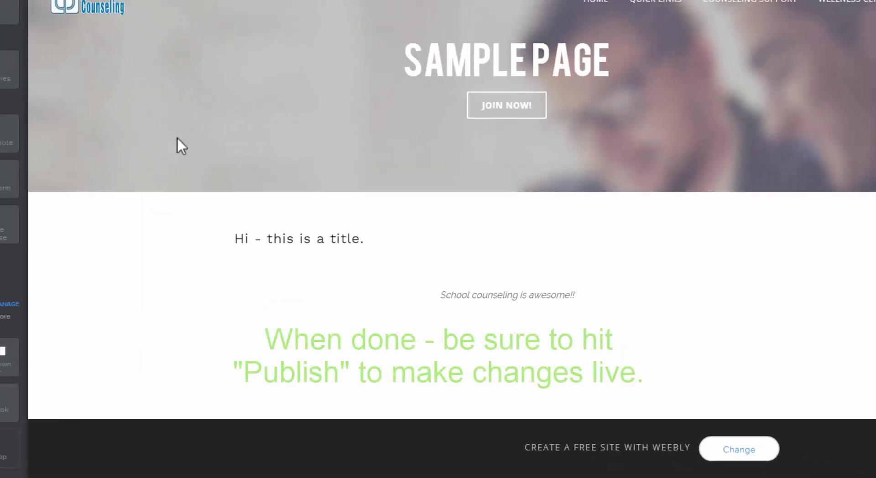
# Step: Scroll the Elements sidebar back to the top of the Sample Page editor
pyautogui.scroll(8, 75, 287)
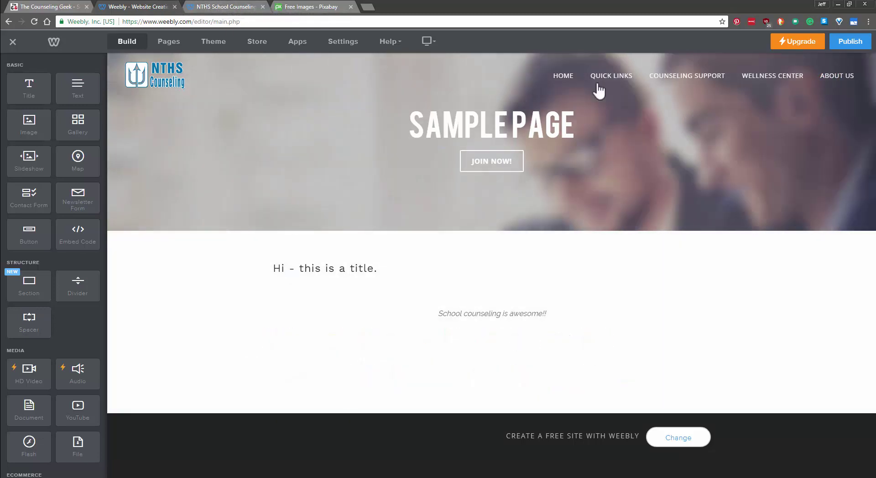
pyautogui.moveTo(613, 77)
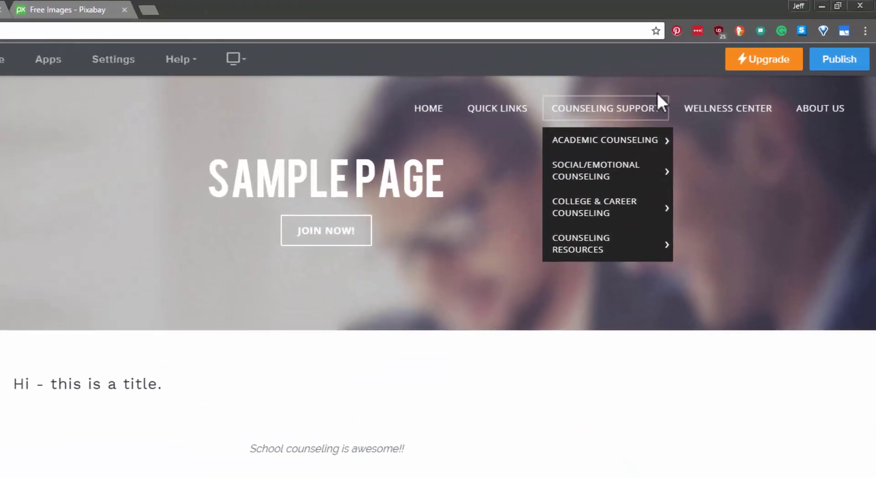
pyautogui.moveTo(766, 78)
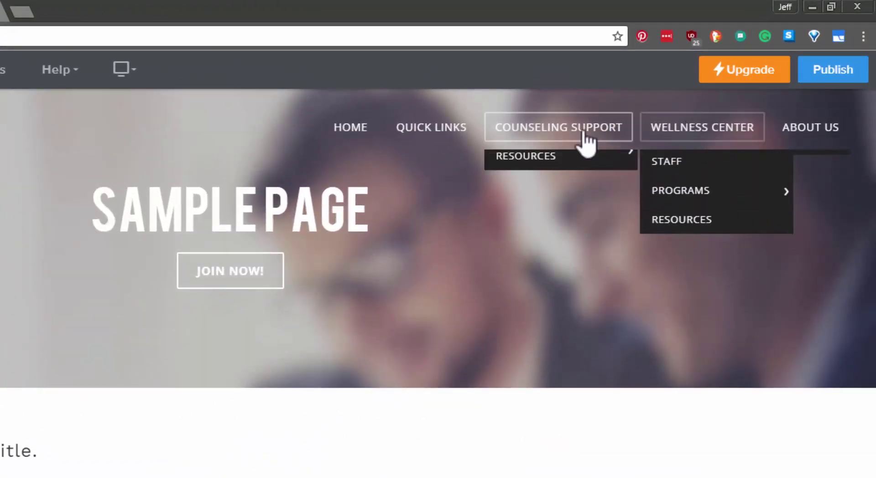
pyautogui.moveTo(443, 133)
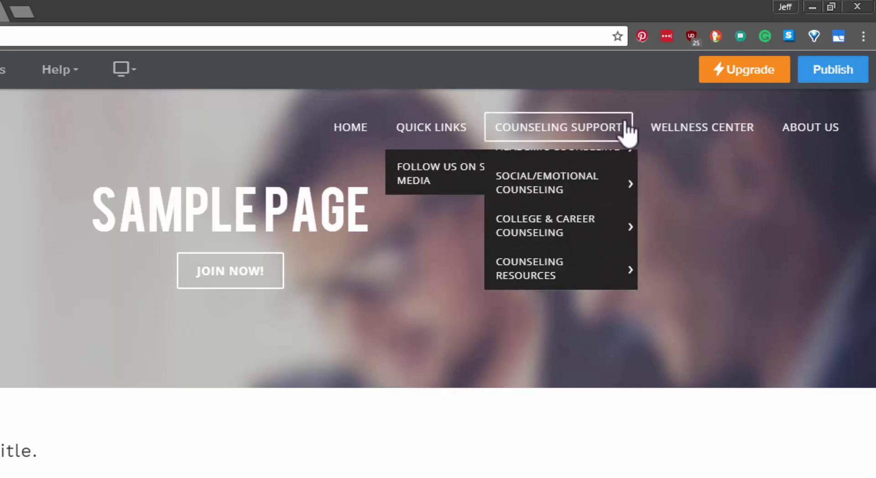
pyautogui.moveTo(566, 133)
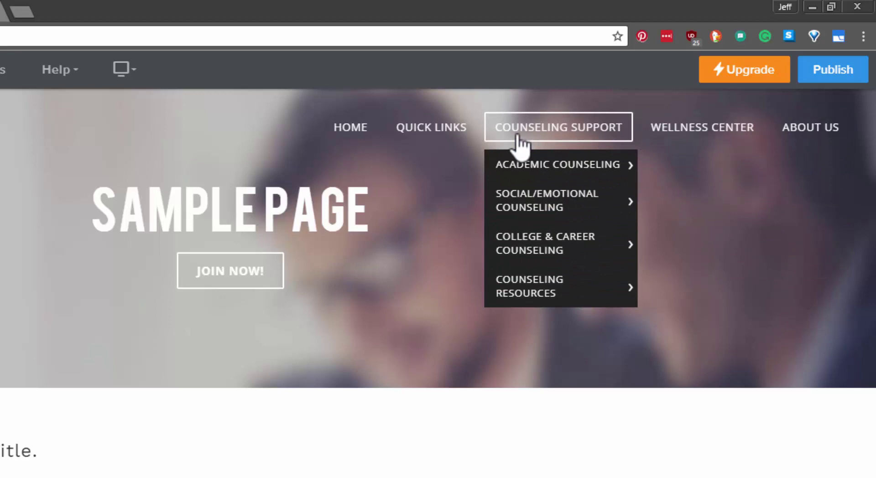
pyautogui.moveTo(696, 137)
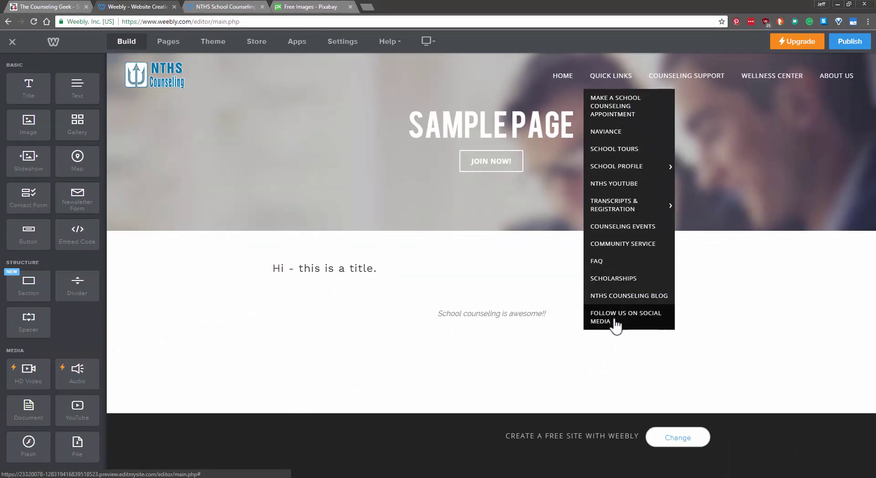
# Step: Open the NTHS Counseling Blog page and scroll through its posts
pyautogui.click(621, 296)
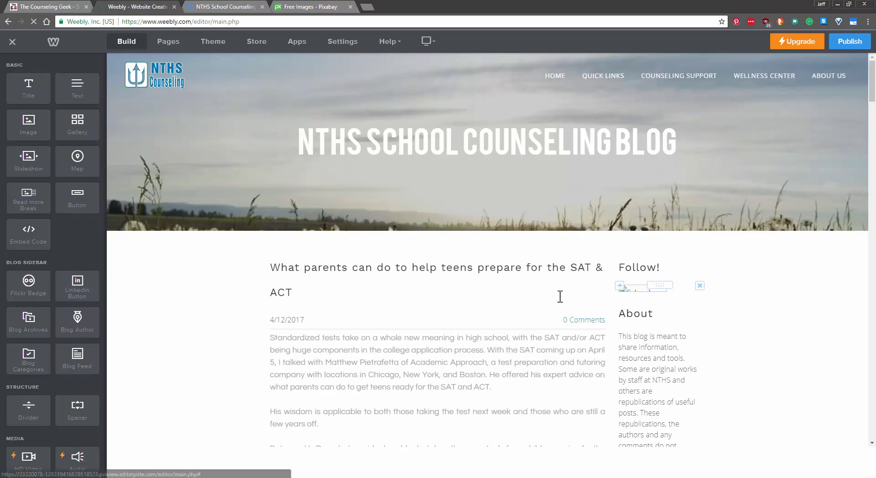
pyautogui.scroll(-13, 496, 304)
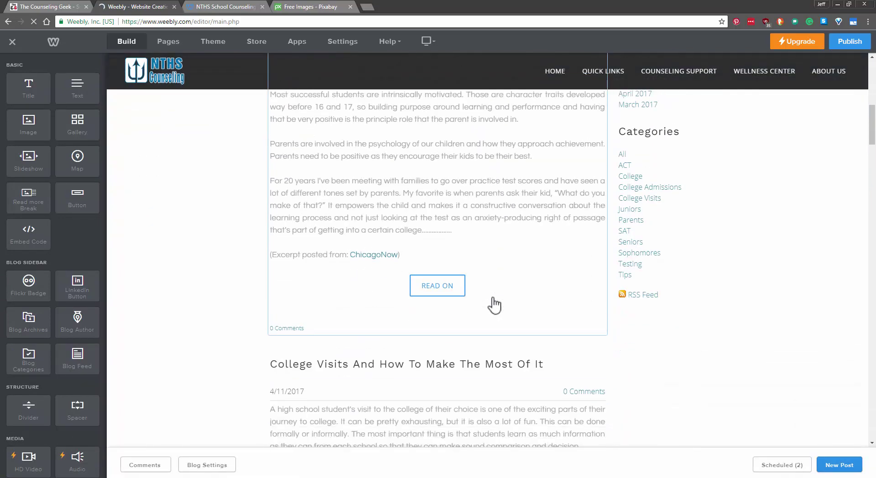
pyautogui.scroll(3, 494, 304)
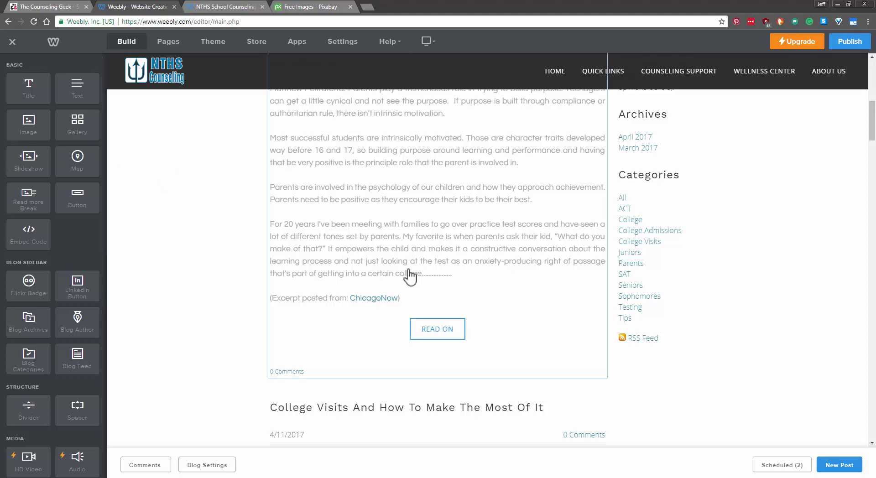
pyautogui.scroll(10, 404, 198)
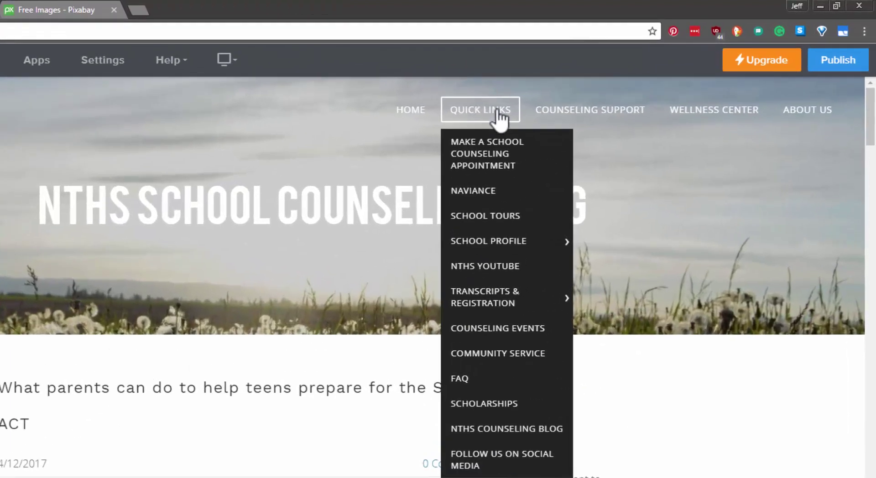
pyautogui.moveTo(650, 86)
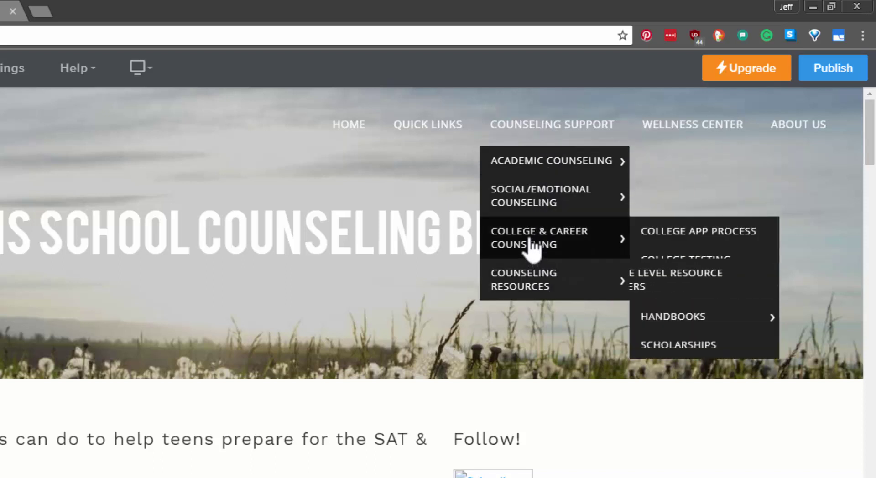
# Step: Open the Academic Counseling page from Counseling Support and scroll through it
pyautogui.moveTo(532, 293)
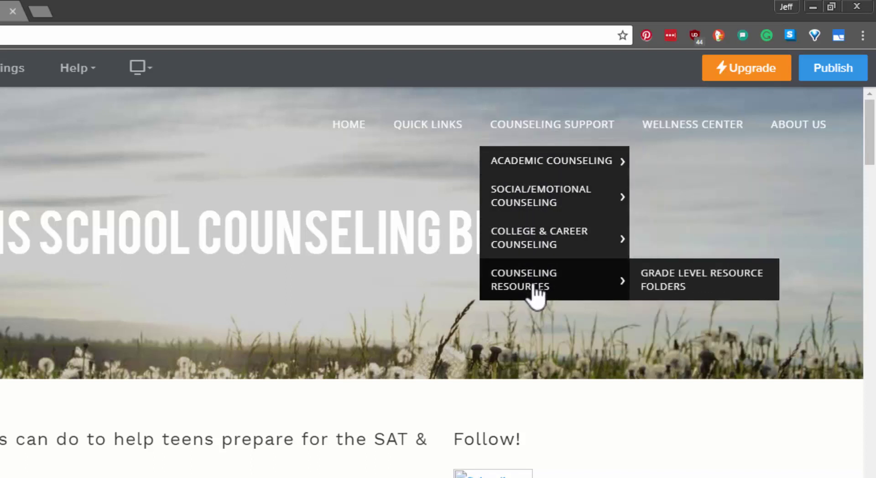
pyautogui.moveTo(561, 155)
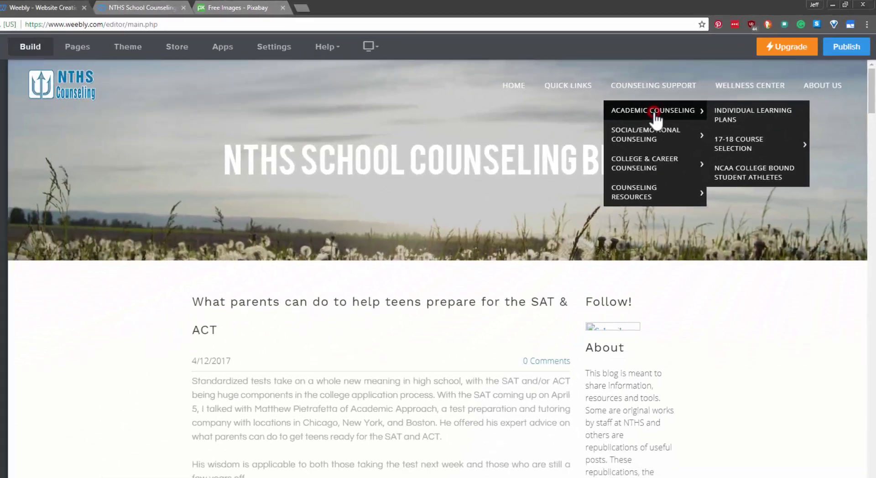
pyautogui.click(591, 145)
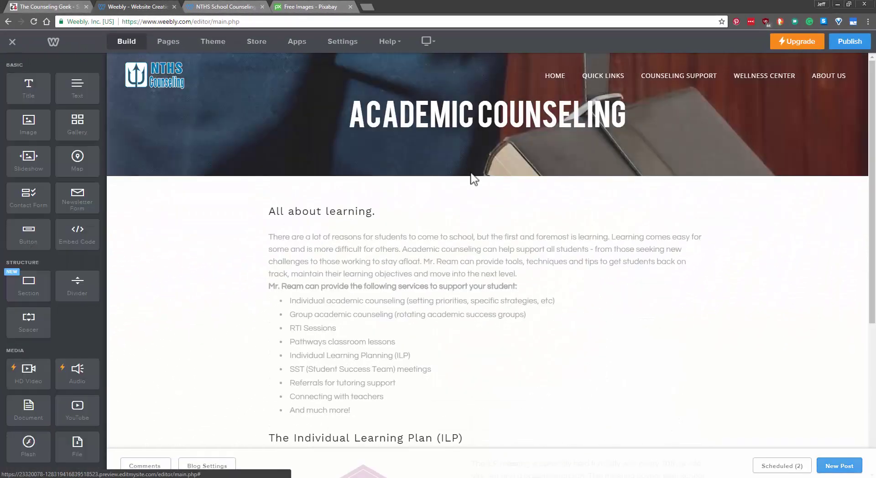
pyautogui.scroll(-5, 473, 179)
pyautogui.scroll(5, 470, 178)
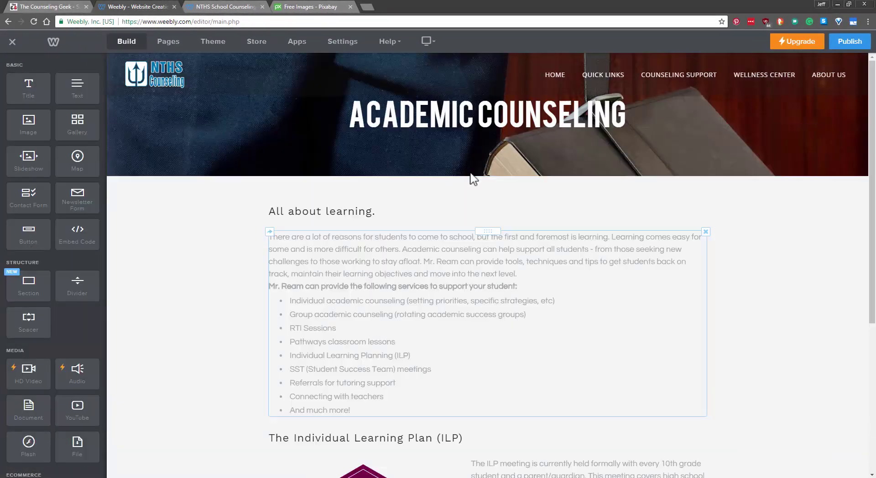
# Step: Go to the About Us page and scroll through its content
pyautogui.moveTo(669, 80)
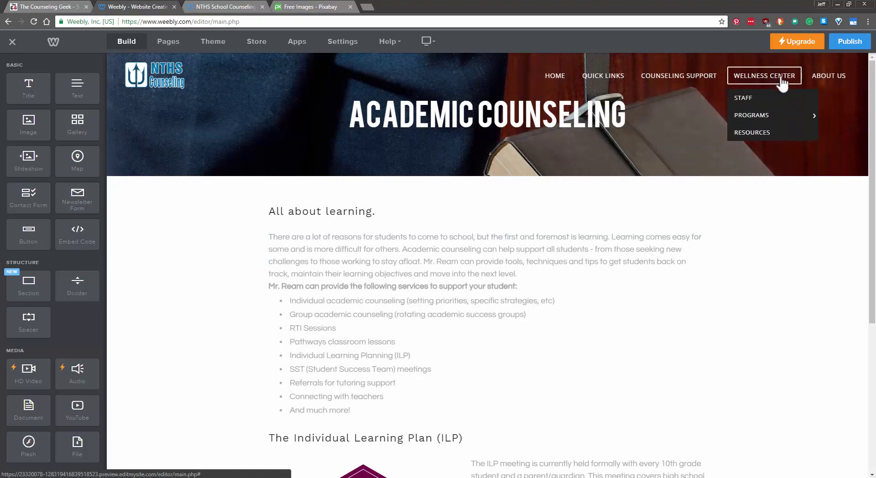
pyautogui.click(829, 82)
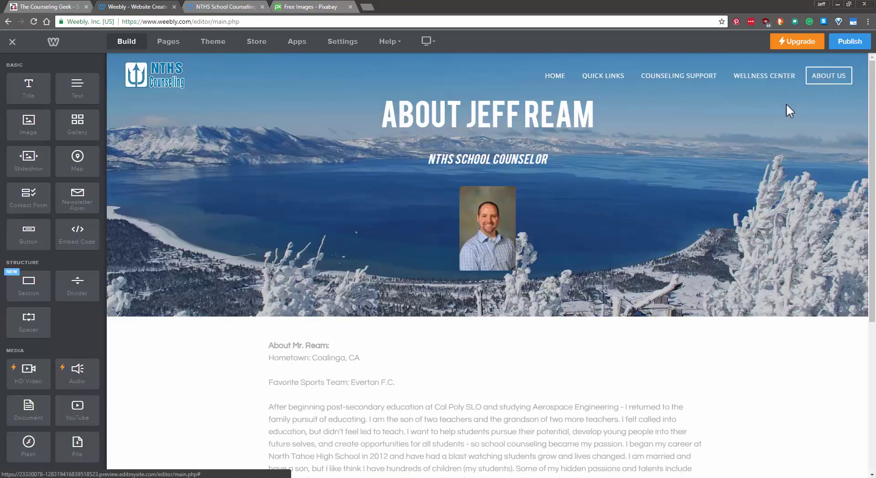
pyautogui.scroll(-4, 447, 257)
pyautogui.scroll(-2, 449, 258)
pyautogui.scroll(6, 448, 257)
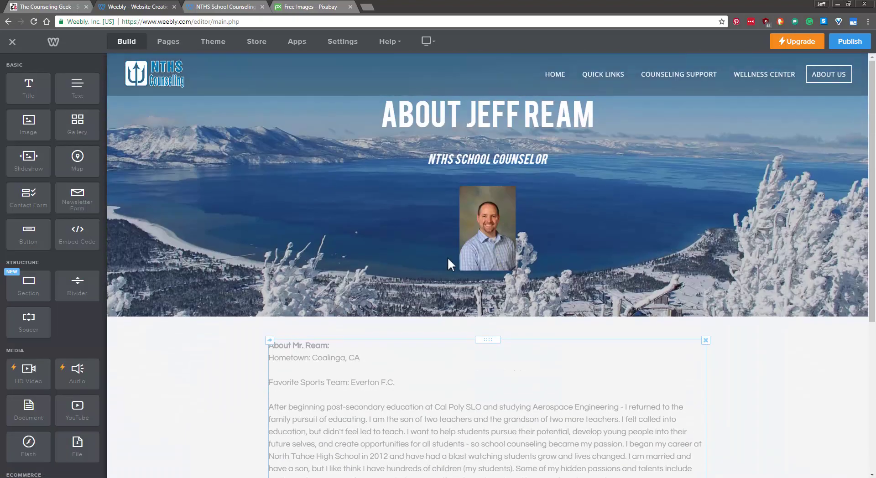
# Step: Open the Vision, Mission and Belief Statements page under About Us
pyautogui.moveTo(841, 81)
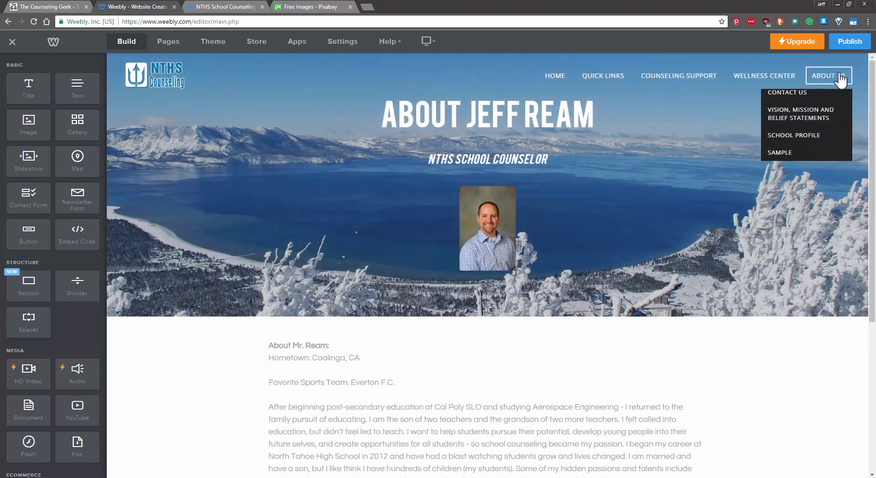
pyautogui.click(807, 124)
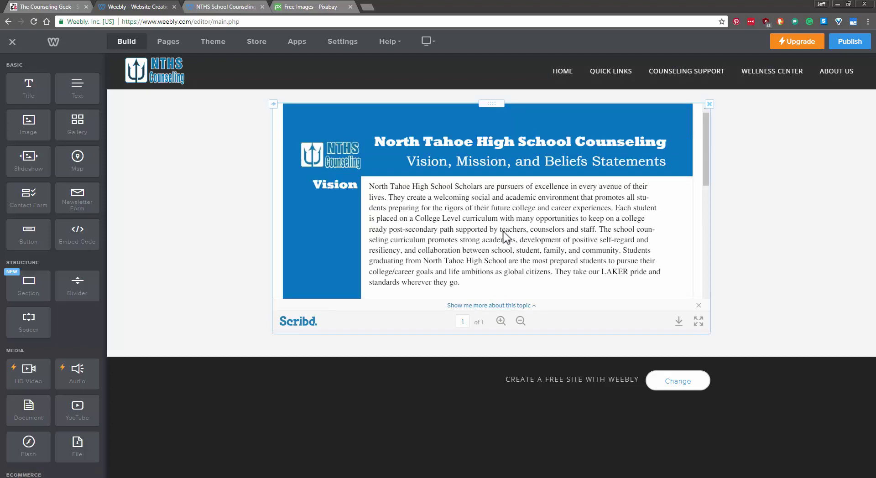
pyautogui.moveTo(840, 72)
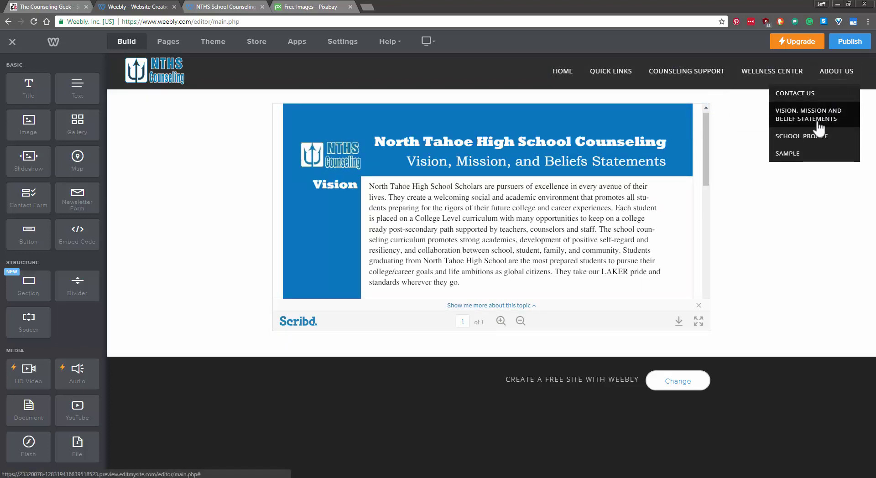
# Step: Open Contact Us under About Us, then preview the Quick Links and Counseling Support dropdowns
pyautogui.click(795, 94)
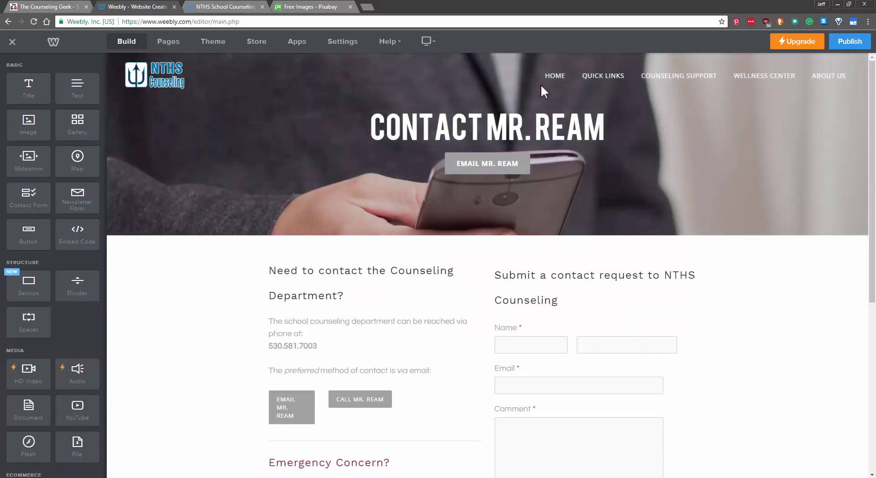
pyautogui.moveTo(608, 78)
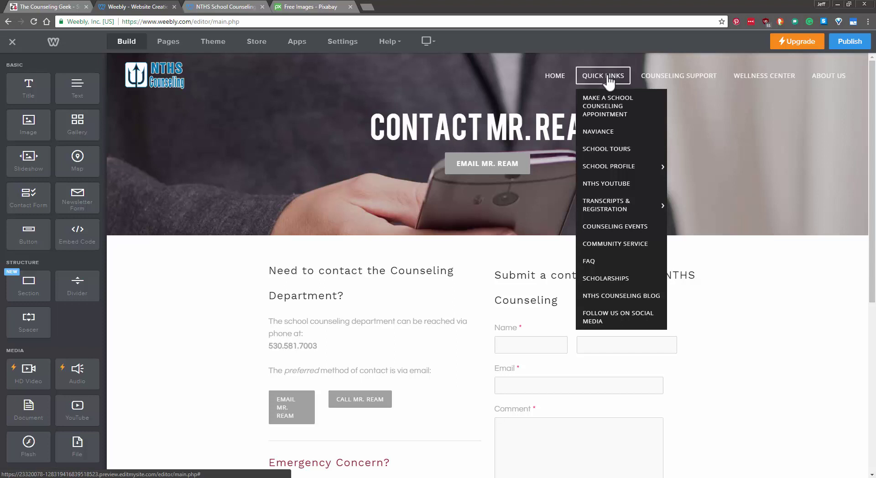
pyautogui.moveTo(657, 76)
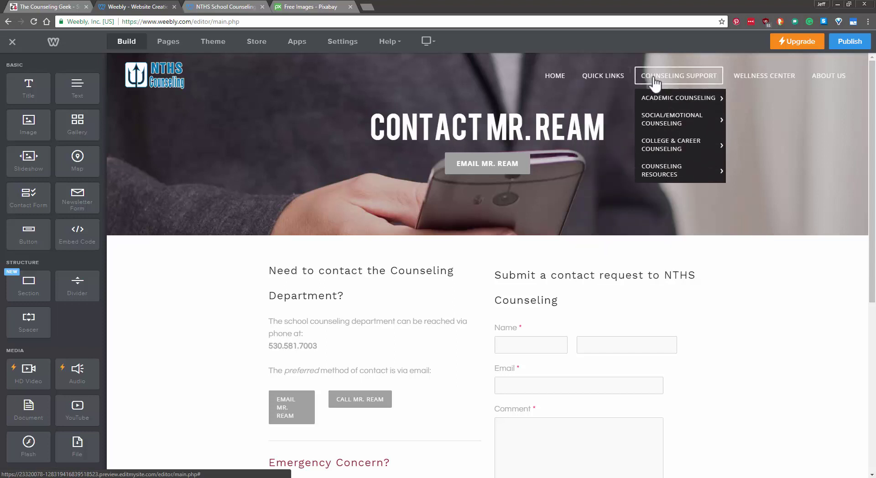
pyautogui.moveTo(669, 107)
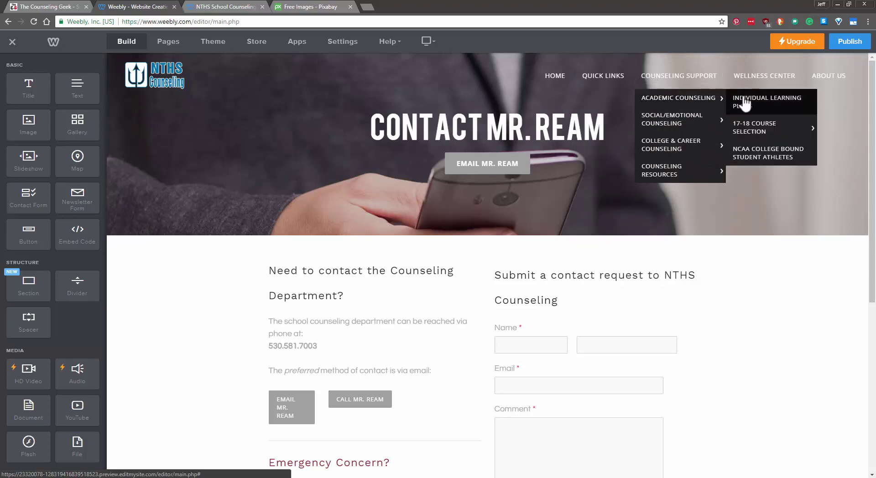